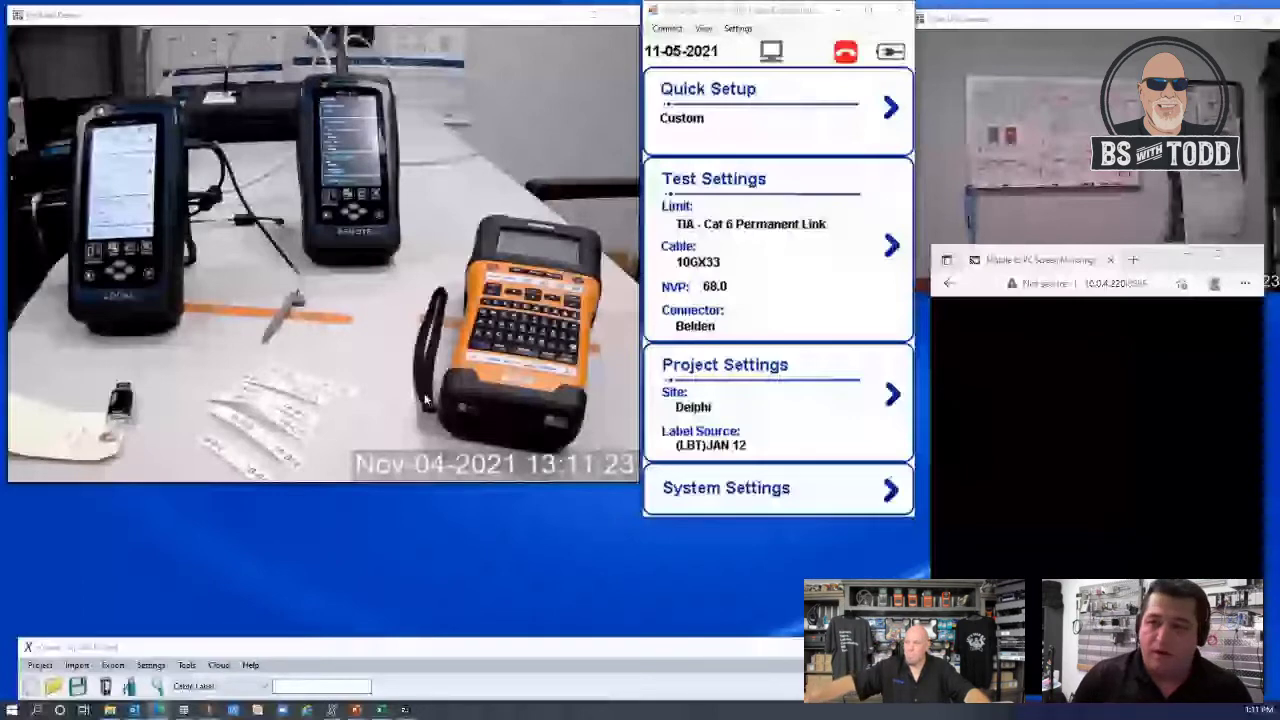
pyautogui.moveTo(1186, 309)
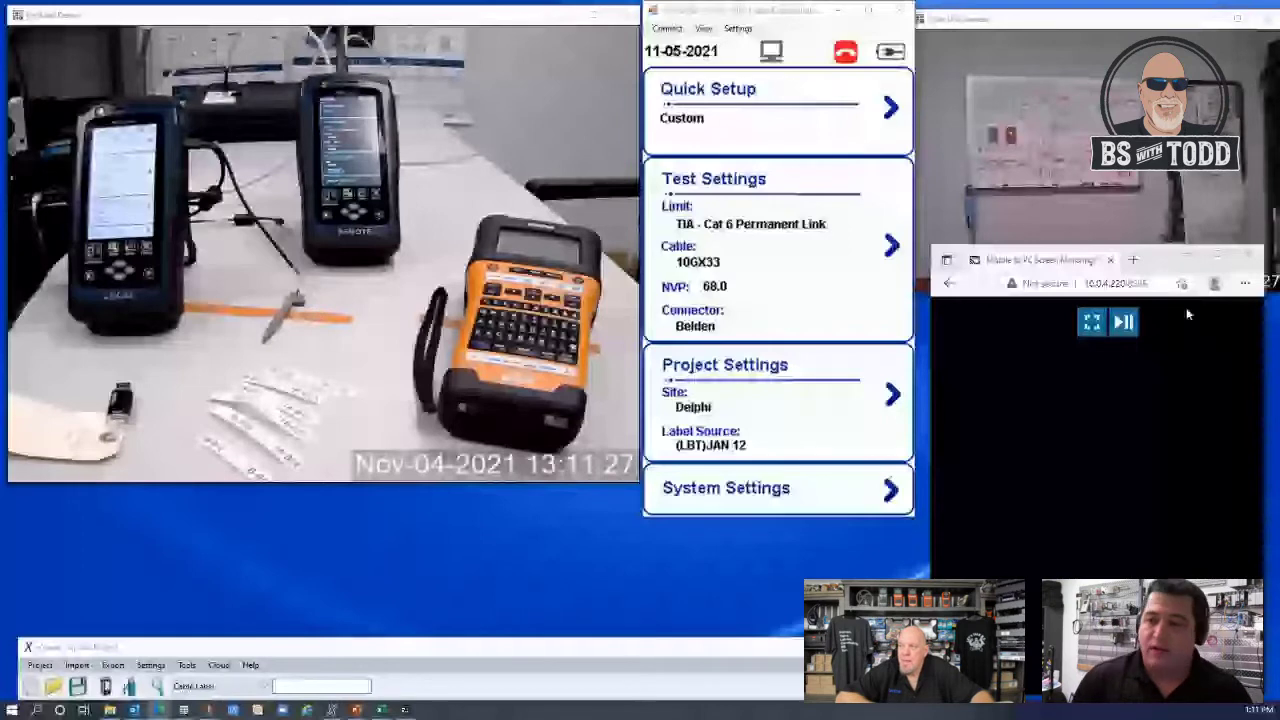
pyautogui.click(1142, 499)
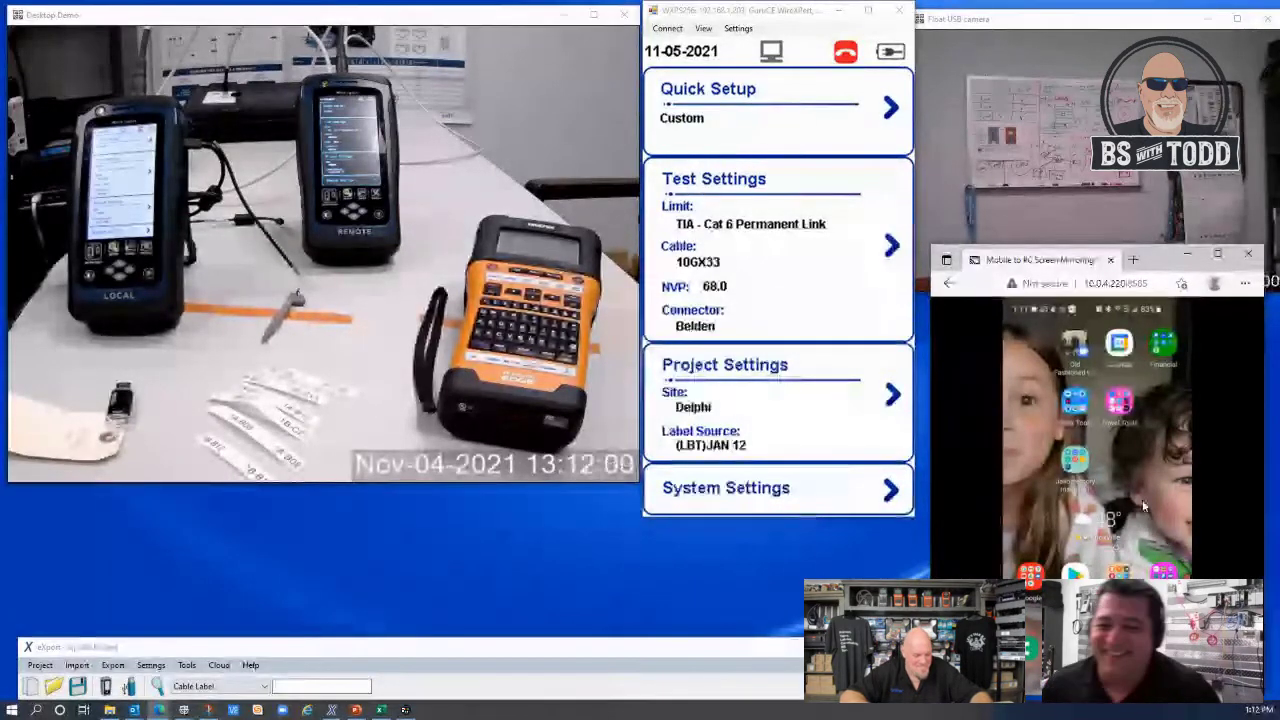
pyautogui.moveTo(1098, 415)
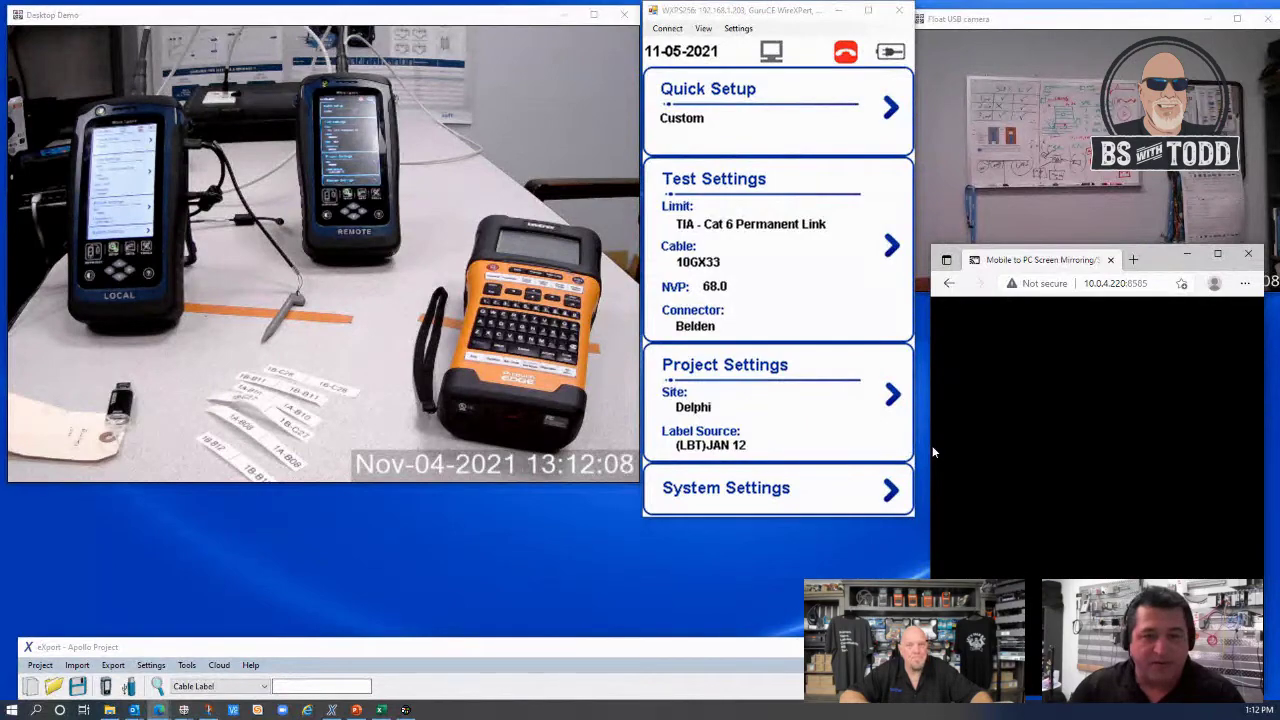
# Step: Move the eXport window fully into view and view the Apollo Project test record for cable MDF-165-A-16
pyautogui.moveTo(373, 655); pyautogui.dragTo(426, 66)
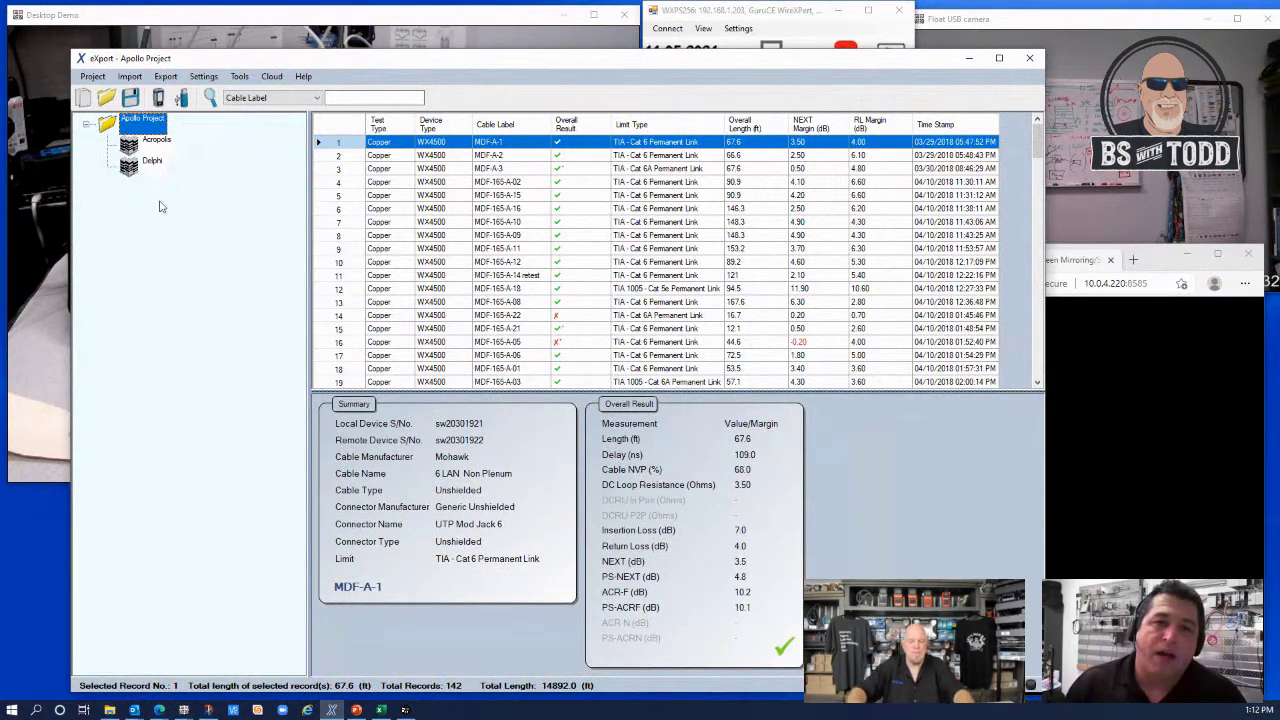
pyautogui.moveTo(155, 141); pyautogui.dragTo(158, 185)
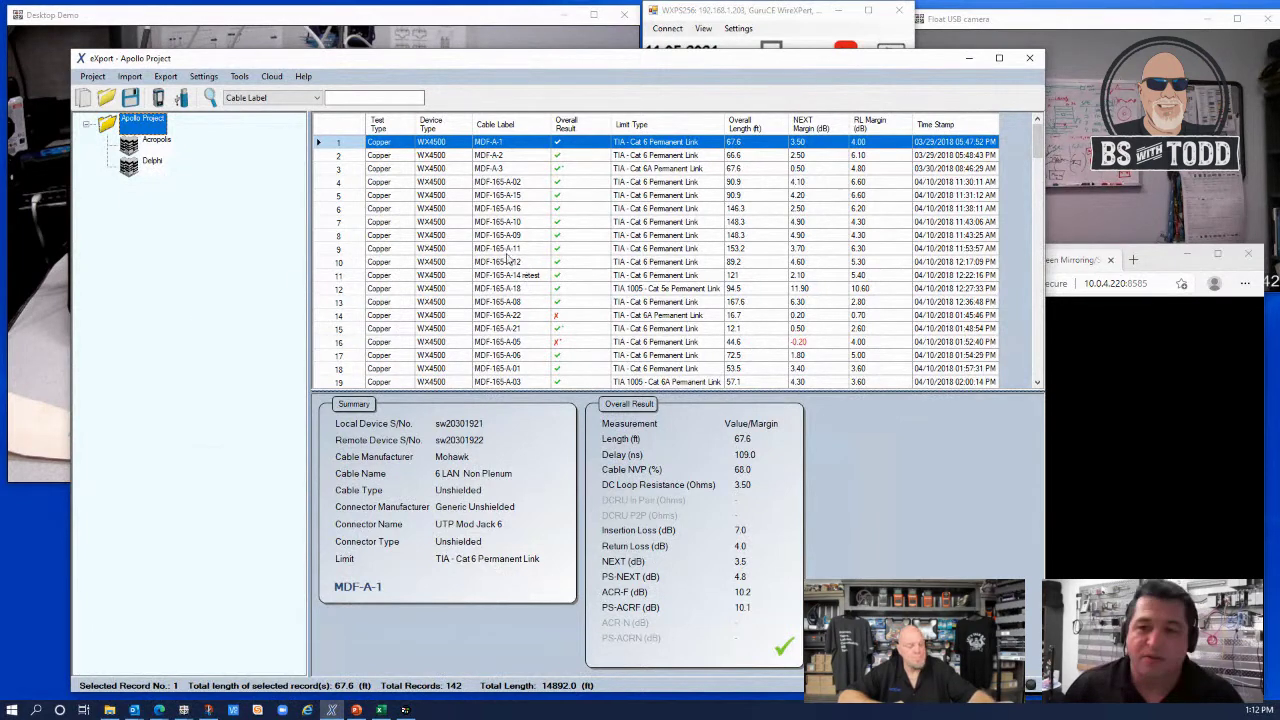
pyautogui.click(510, 209)
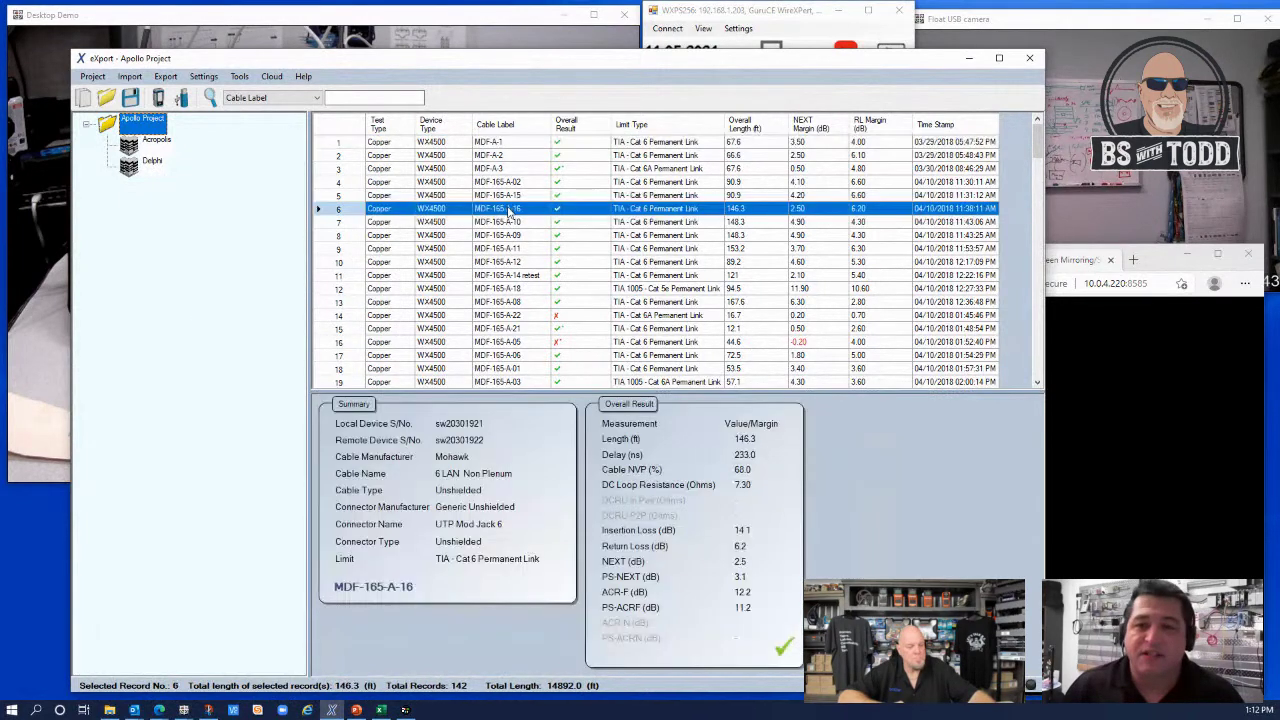
# Step: Open the Label List Generator for the Delphi site and set the building name to Delphi
pyautogui.click(150, 162)
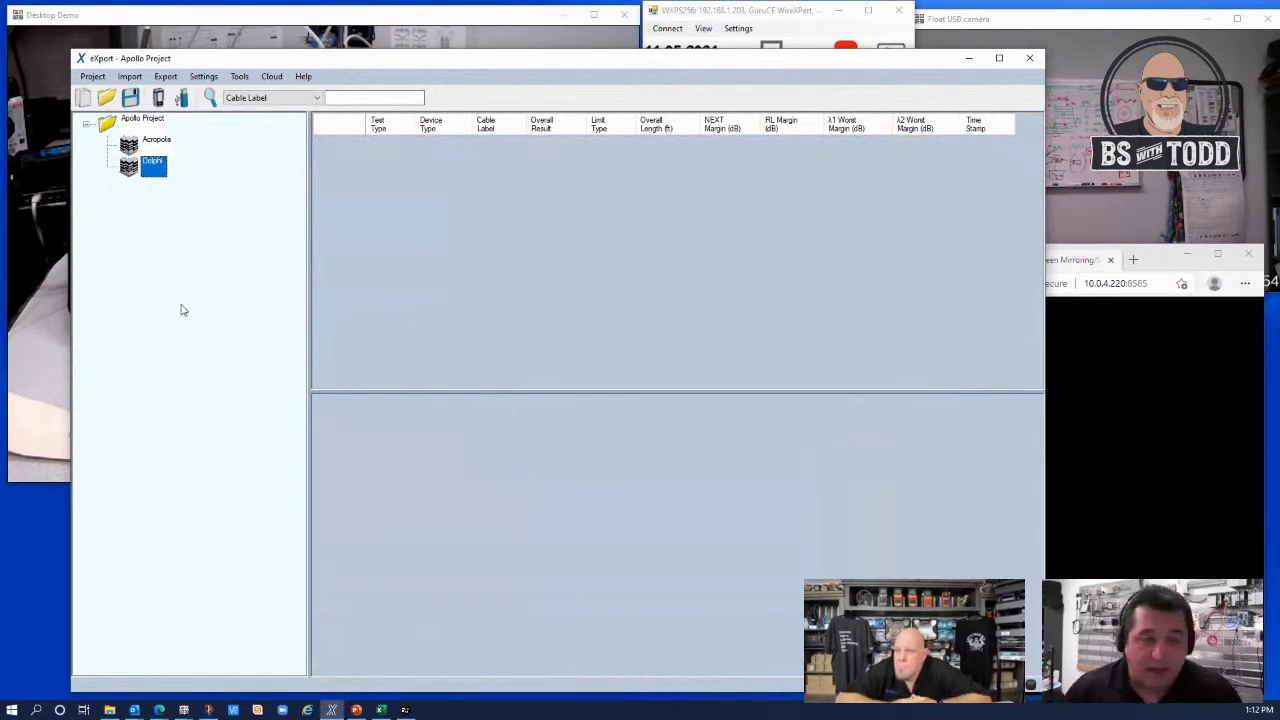
pyautogui.click(245, 77)
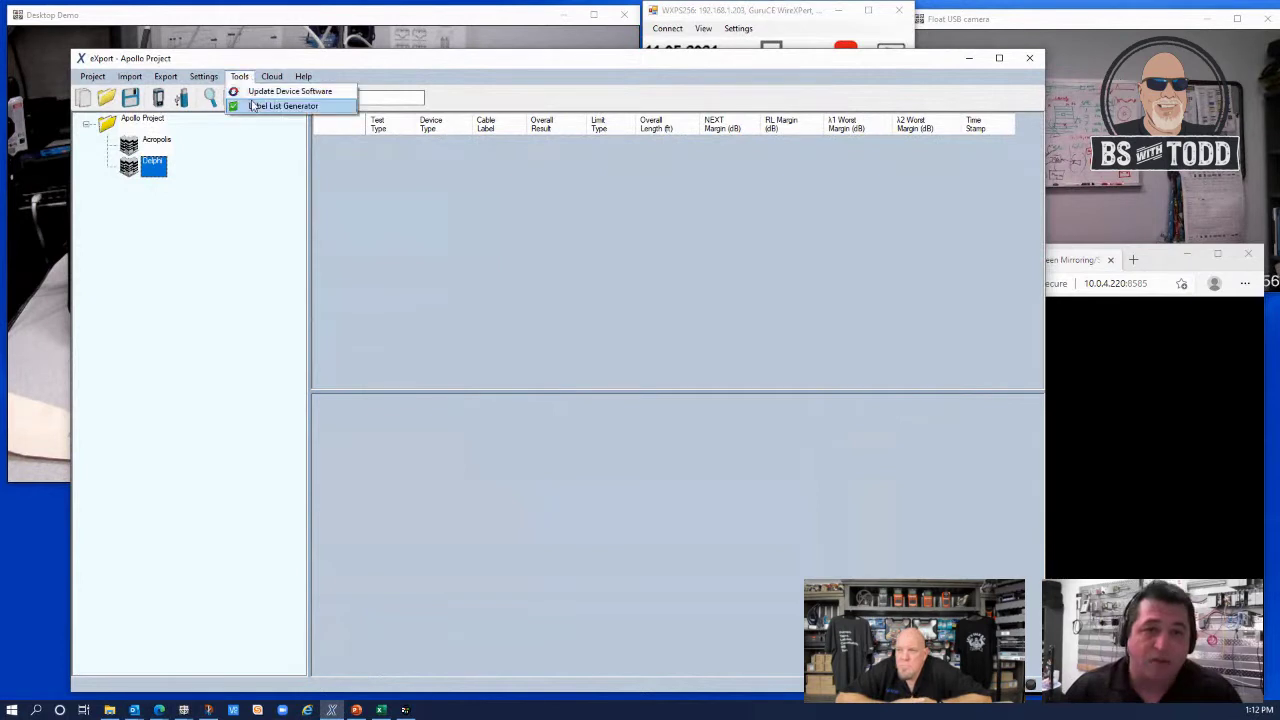
pyautogui.click(263, 108)
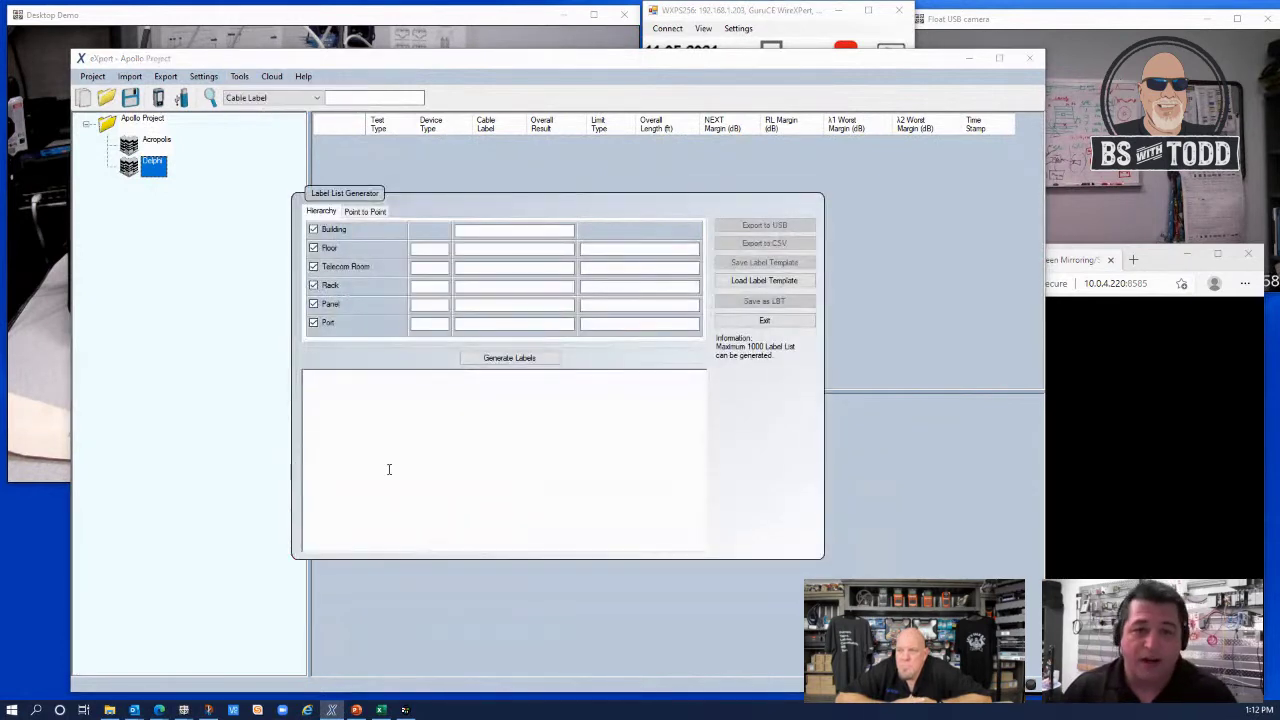
pyautogui.click(502, 228)
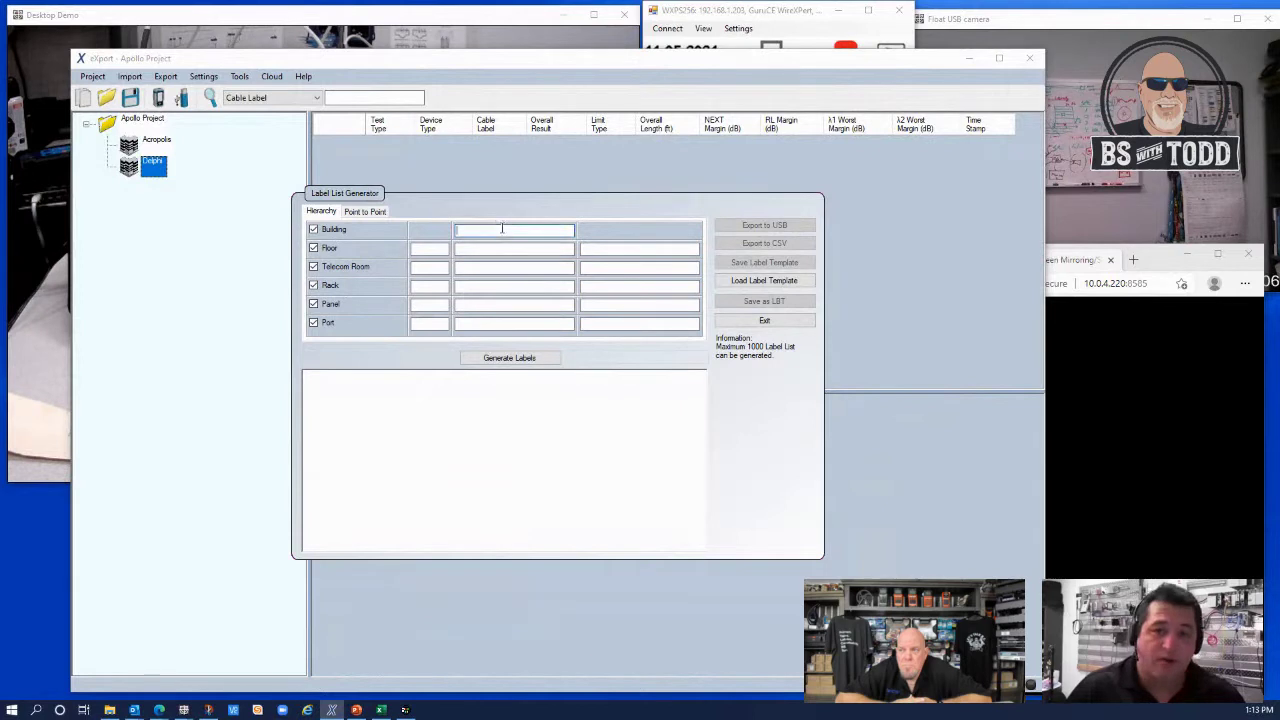
pyautogui.write('Delphi')
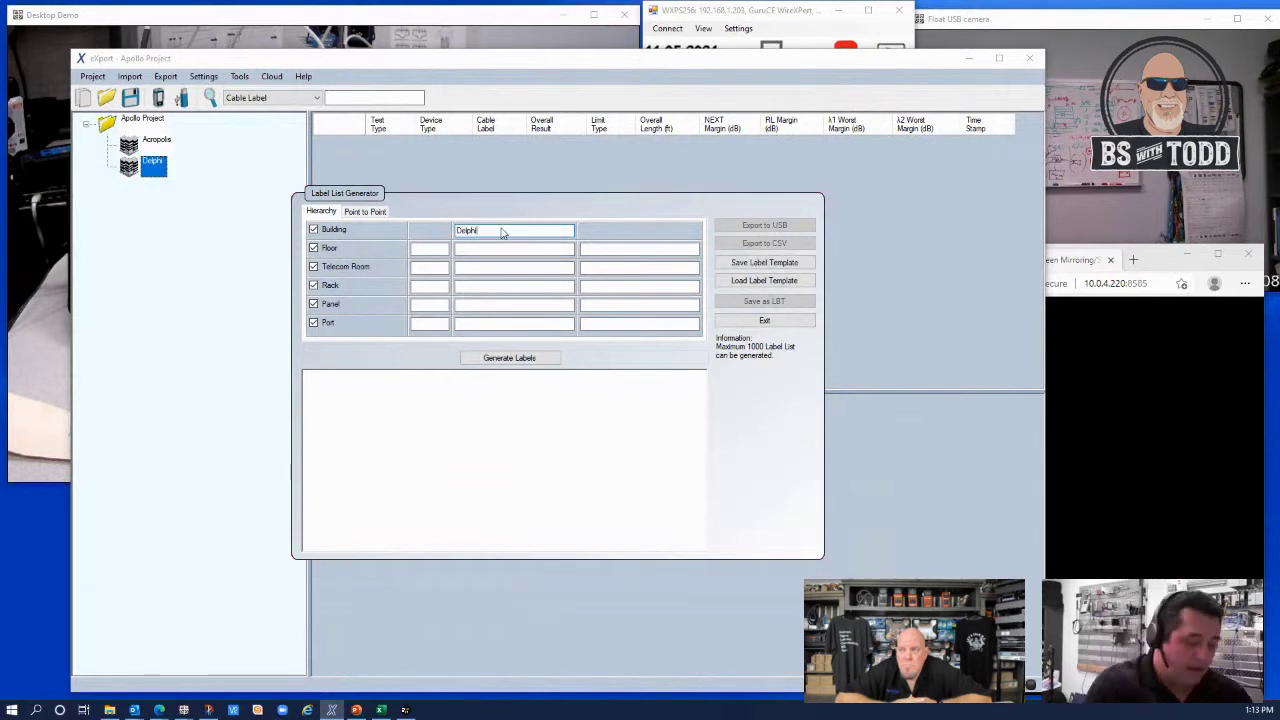
# Step: Set the floor level to a period delimiter with a range from F1 to F3
pyautogui.click(419, 249)
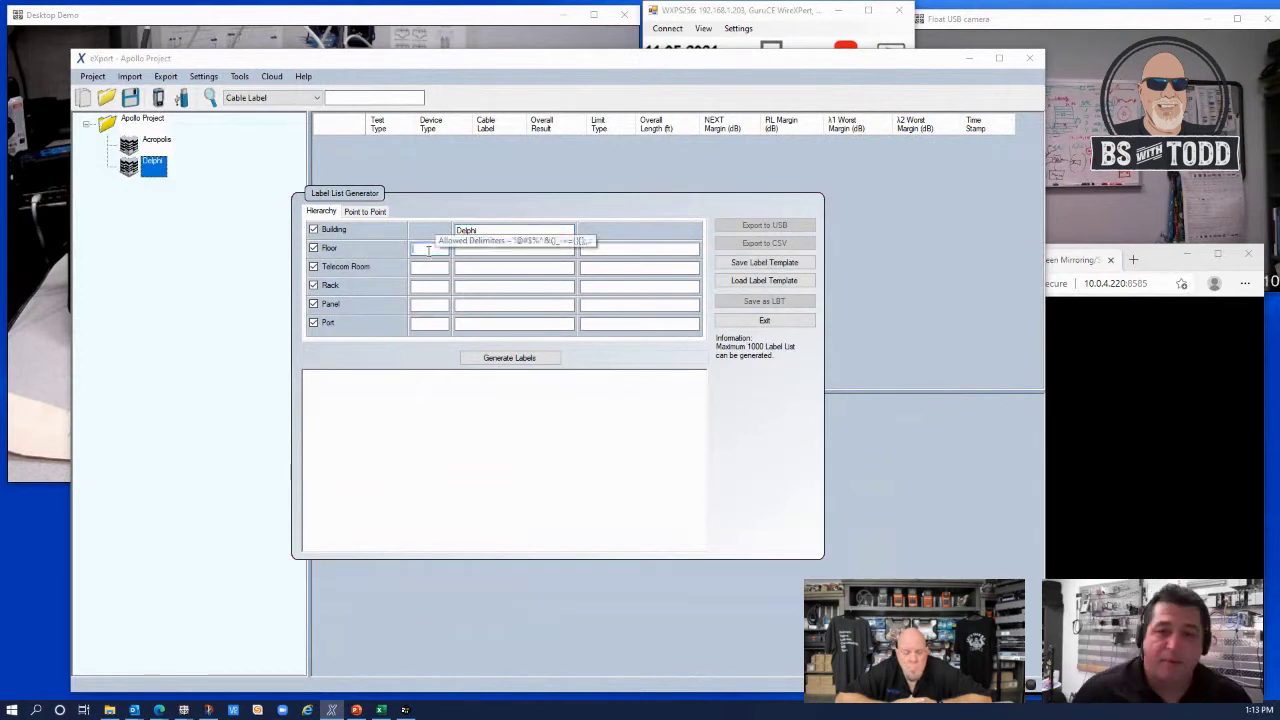
pyautogui.click(530, 250)
pyautogui.write('F1')
pyautogui.click(621, 252)
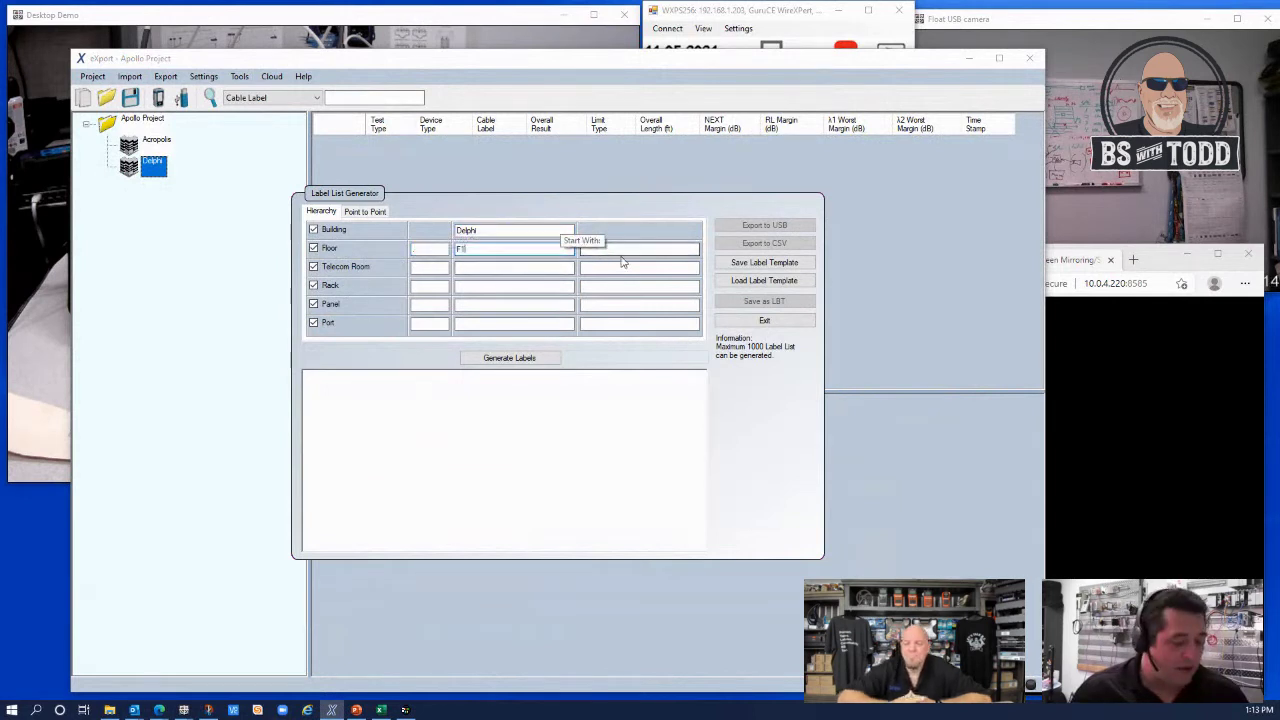
pyautogui.write('F3')
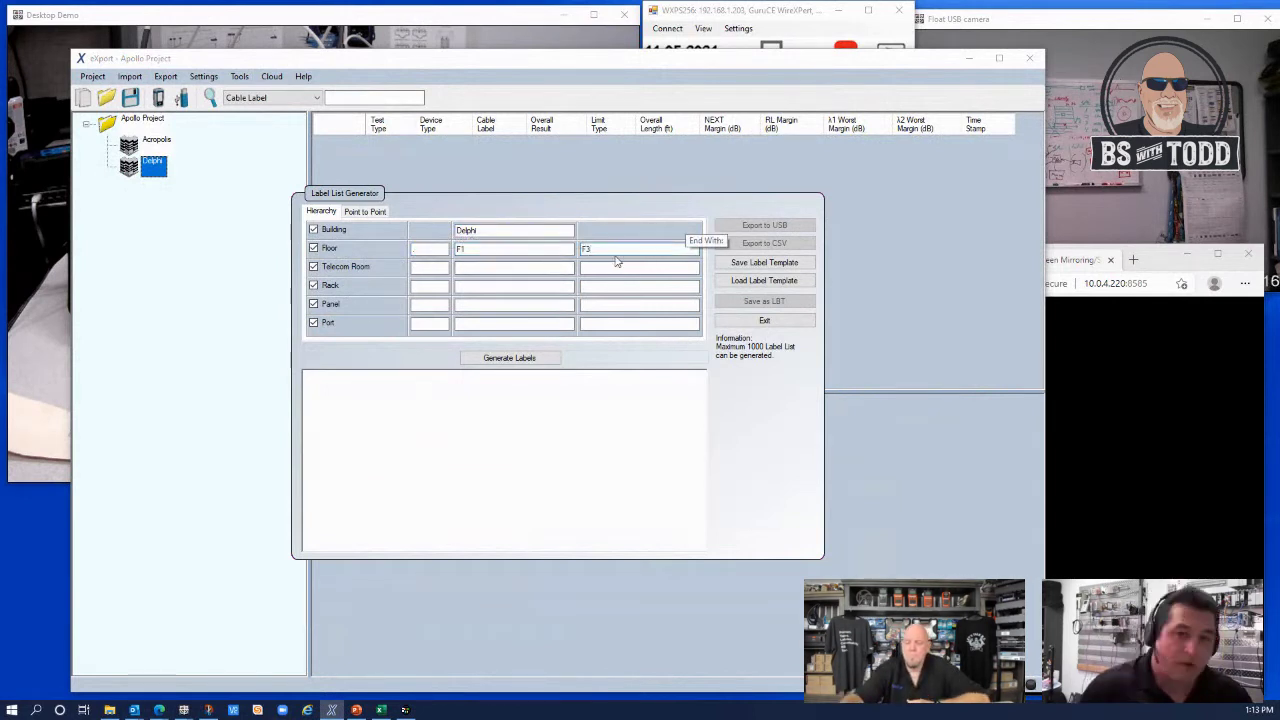
# Step: Set the telecom room level to a period delimiter with a range from TRA to TRB
pyautogui.click(436, 268)
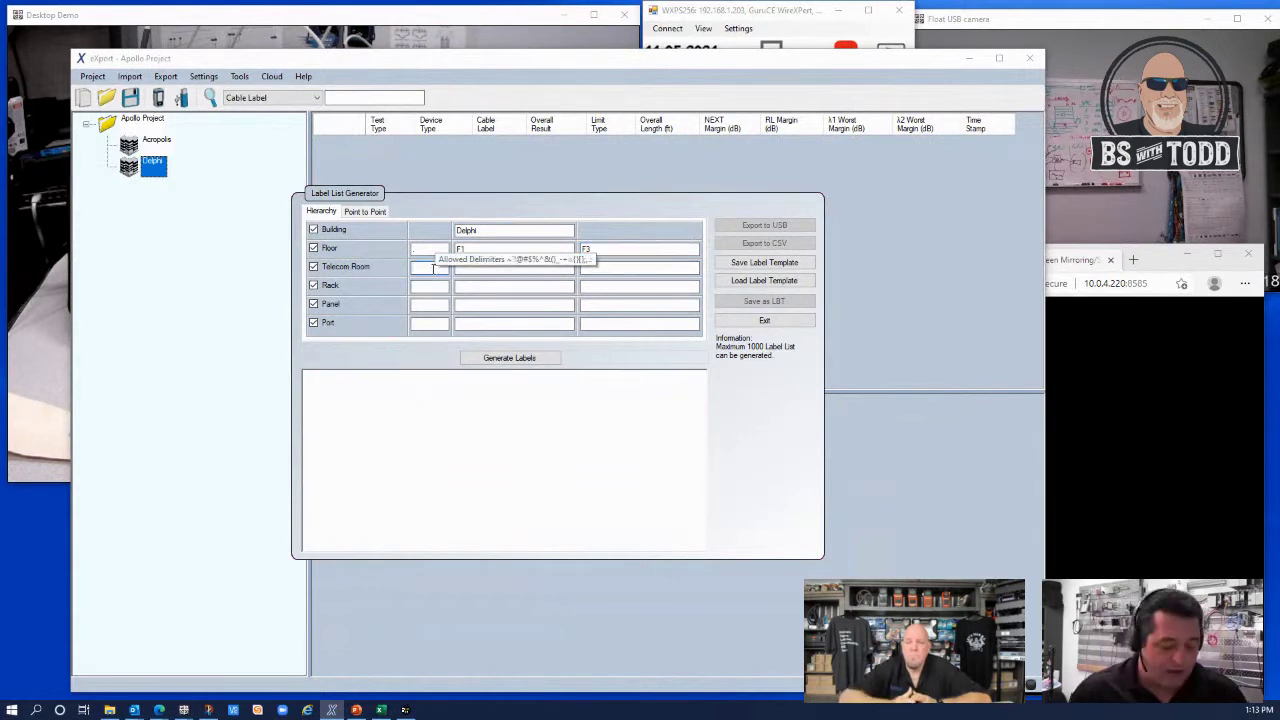
pyautogui.click(500, 268)
pyautogui.write('TRA')
pyautogui.click(613, 267)
pyautogui.write('TRA')
pyautogui.press('BackSpace')
pyautogui.write('B')
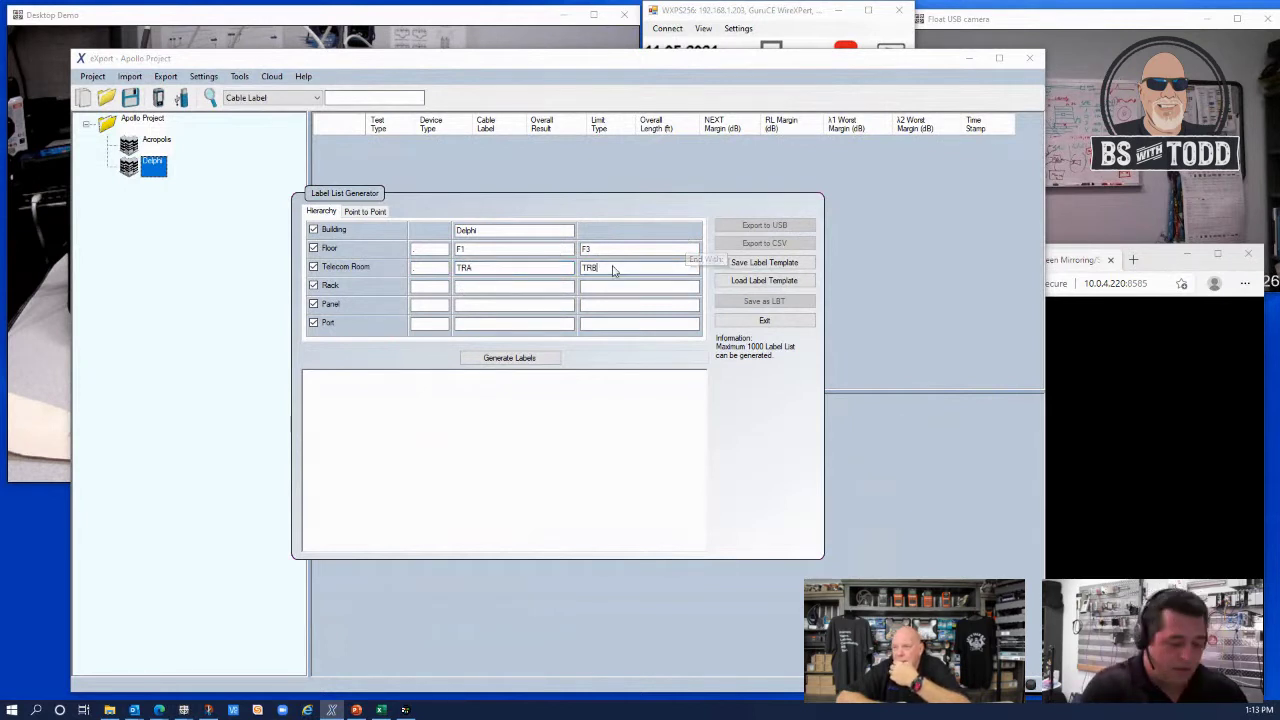
# Step: Set the rack level to a period delimiter with a range from R1 to R3
pyautogui.click(437, 289)
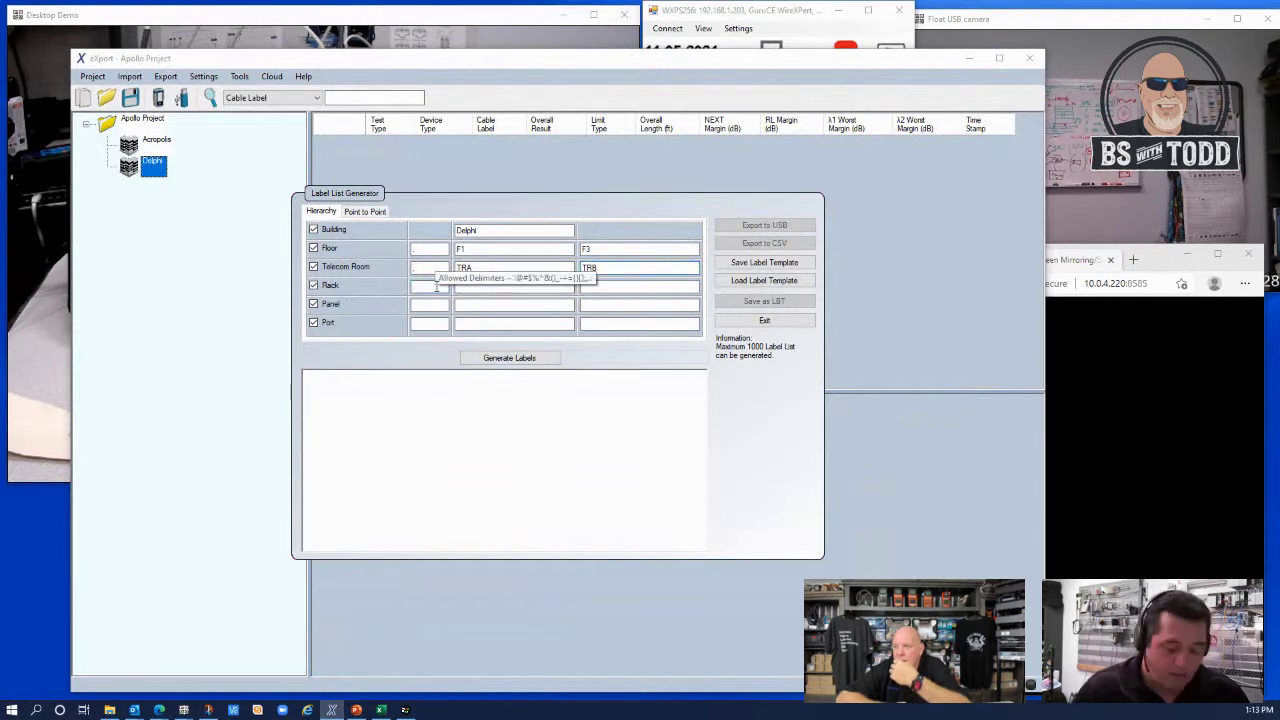
pyautogui.click(476, 289)
pyautogui.write('R1')
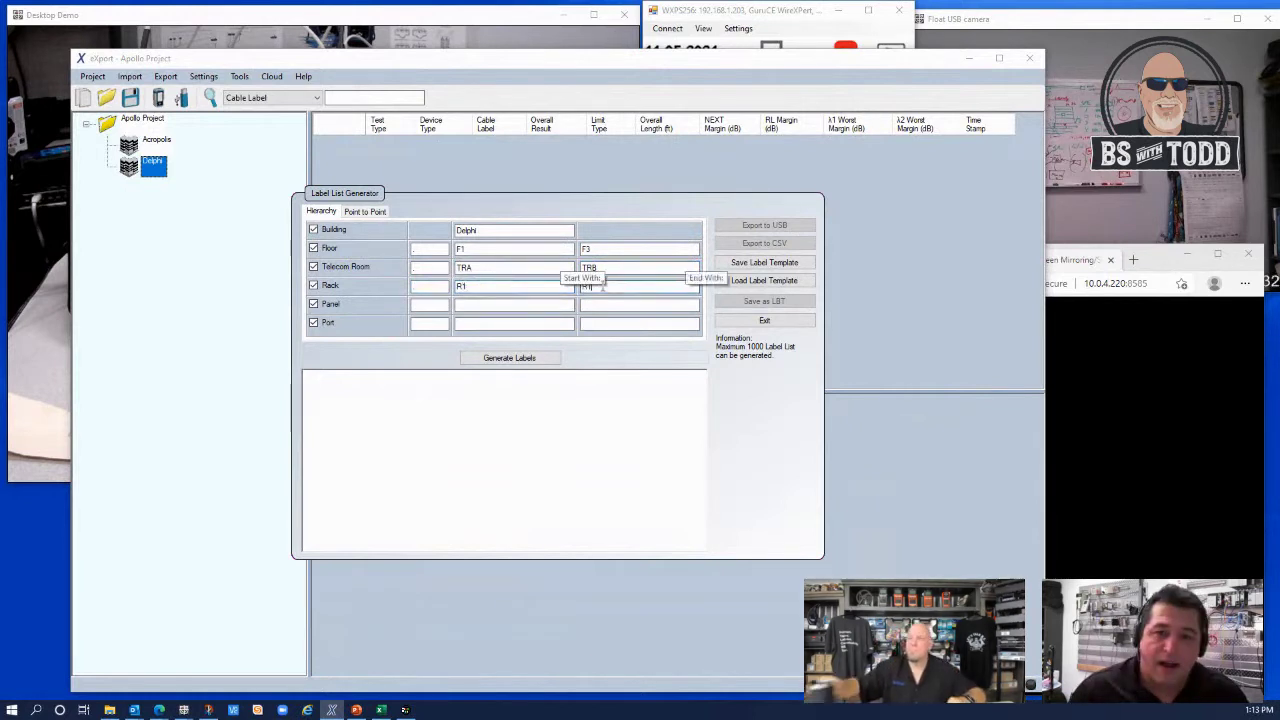
pyautogui.click(600, 287)
pyautogui.write('R3')
# Step: Set the panel level to a period delimiter with a range from PP1 to PP3
pyautogui.click(446, 304)
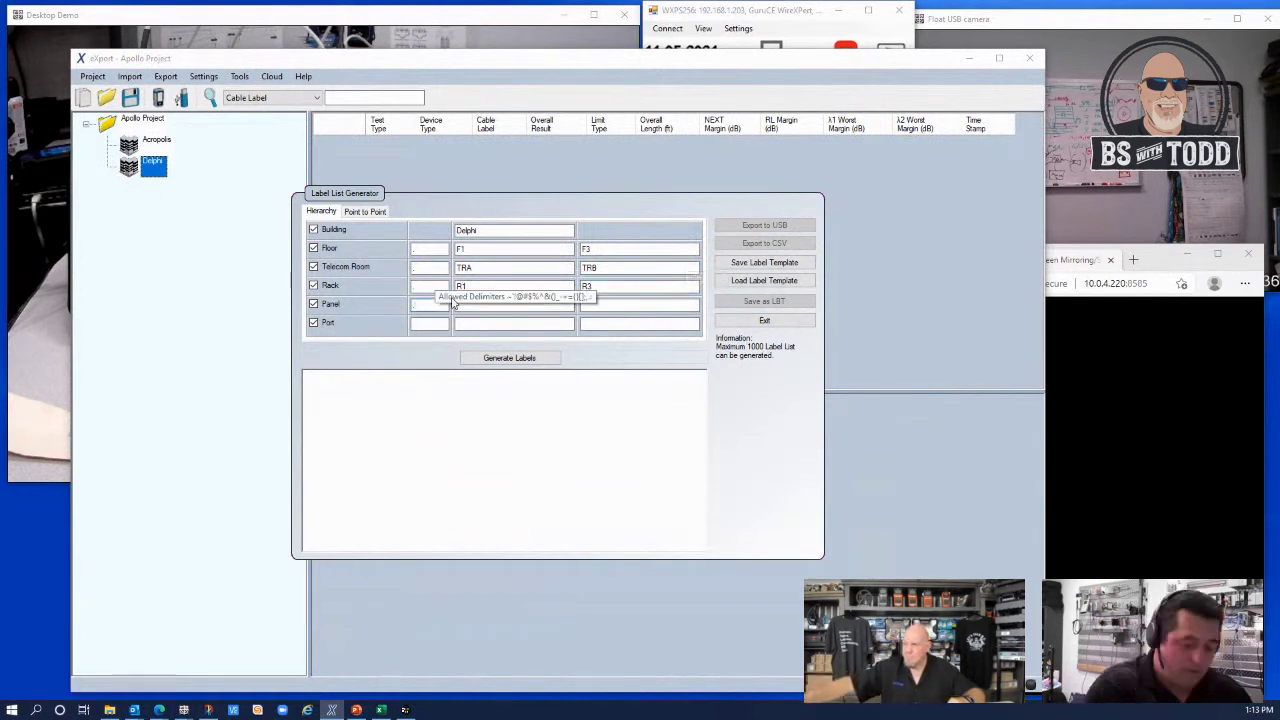
pyautogui.click(543, 304)
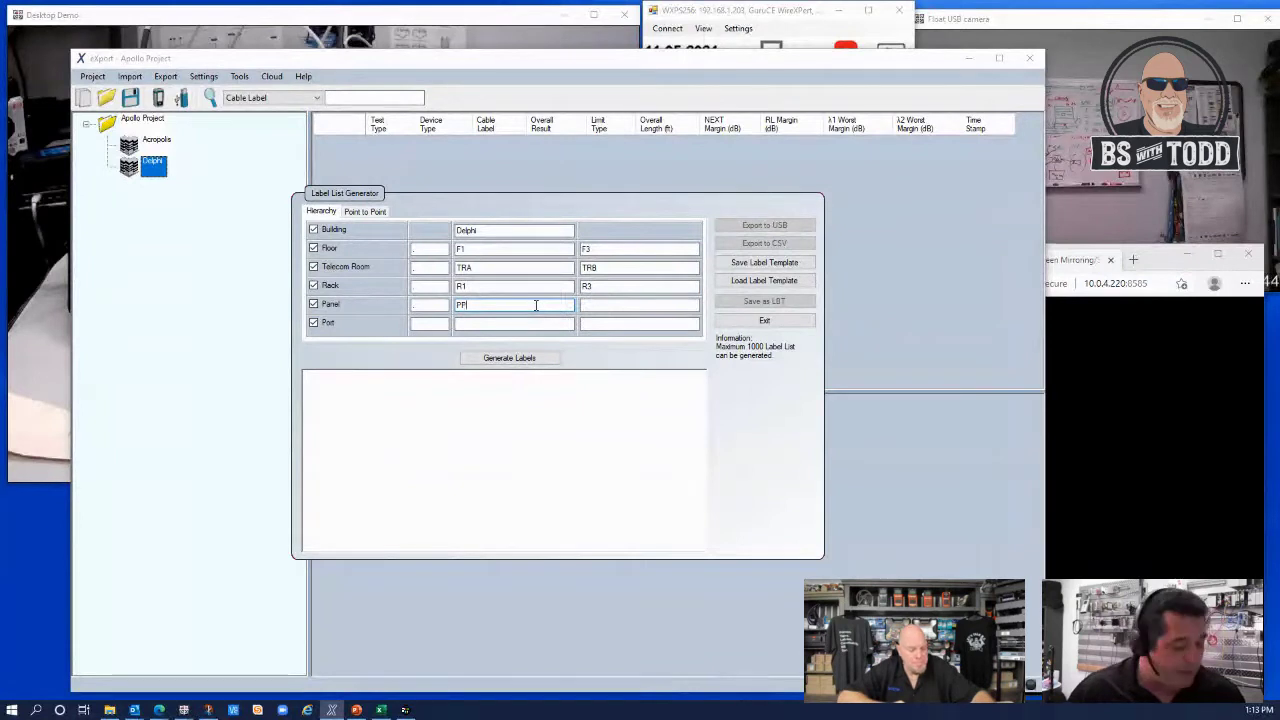
pyautogui.click(627, 304)
pyautogui.write('PP3')
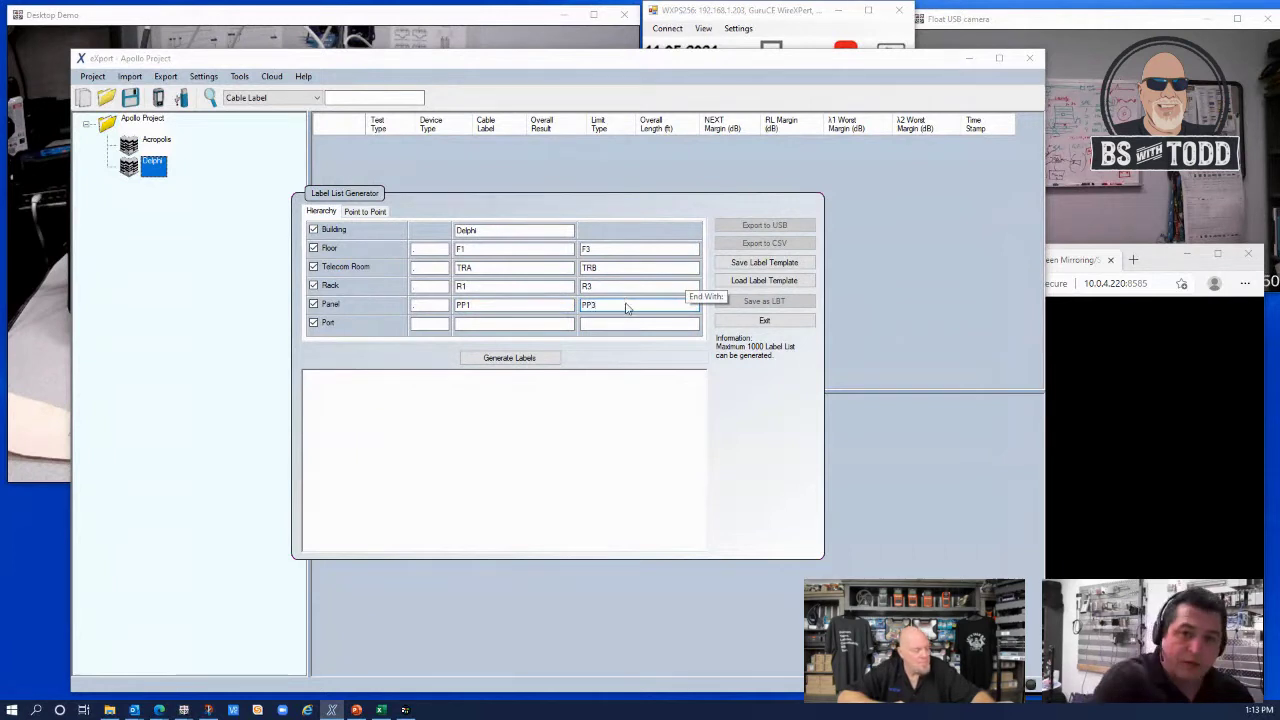
# Step: Set the port level to a period delimiter, with both its start and end values at 01
pyautogui.click(446, 326)
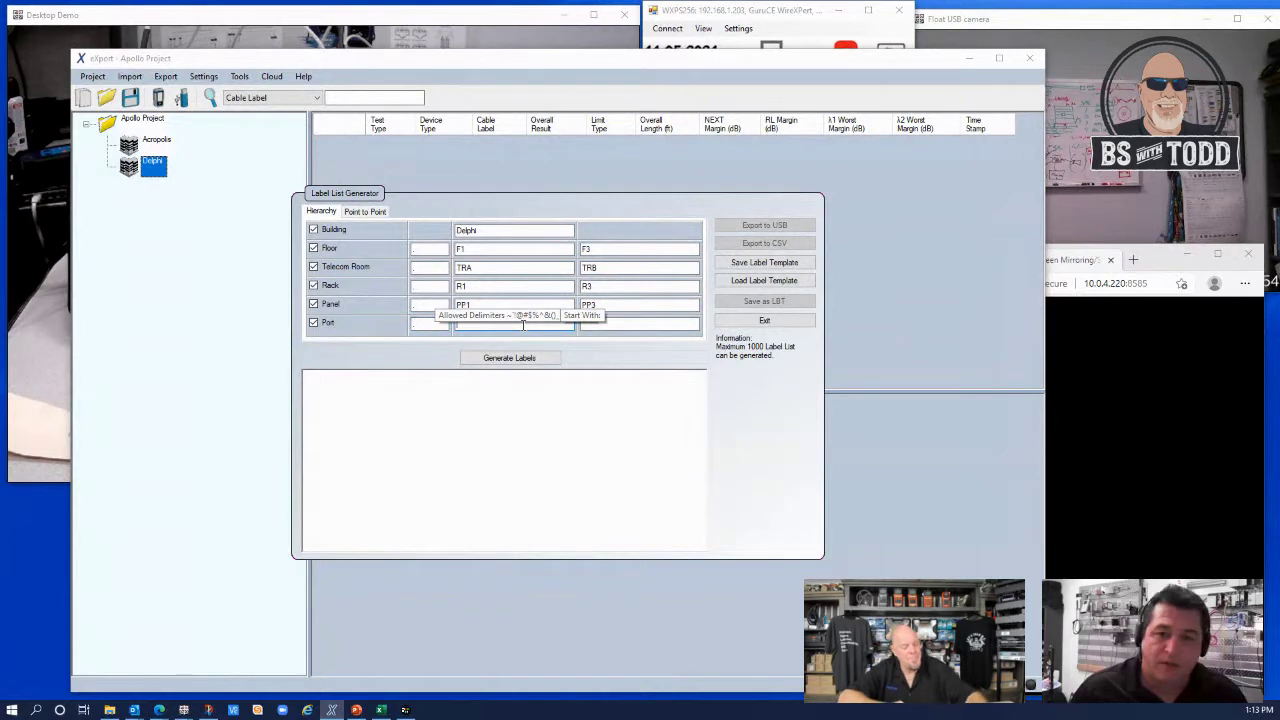
pyautogui.click(522, 330)
pyautogui.write('01')
pyautogui.click(662, 323)
pyautogui.write('01')
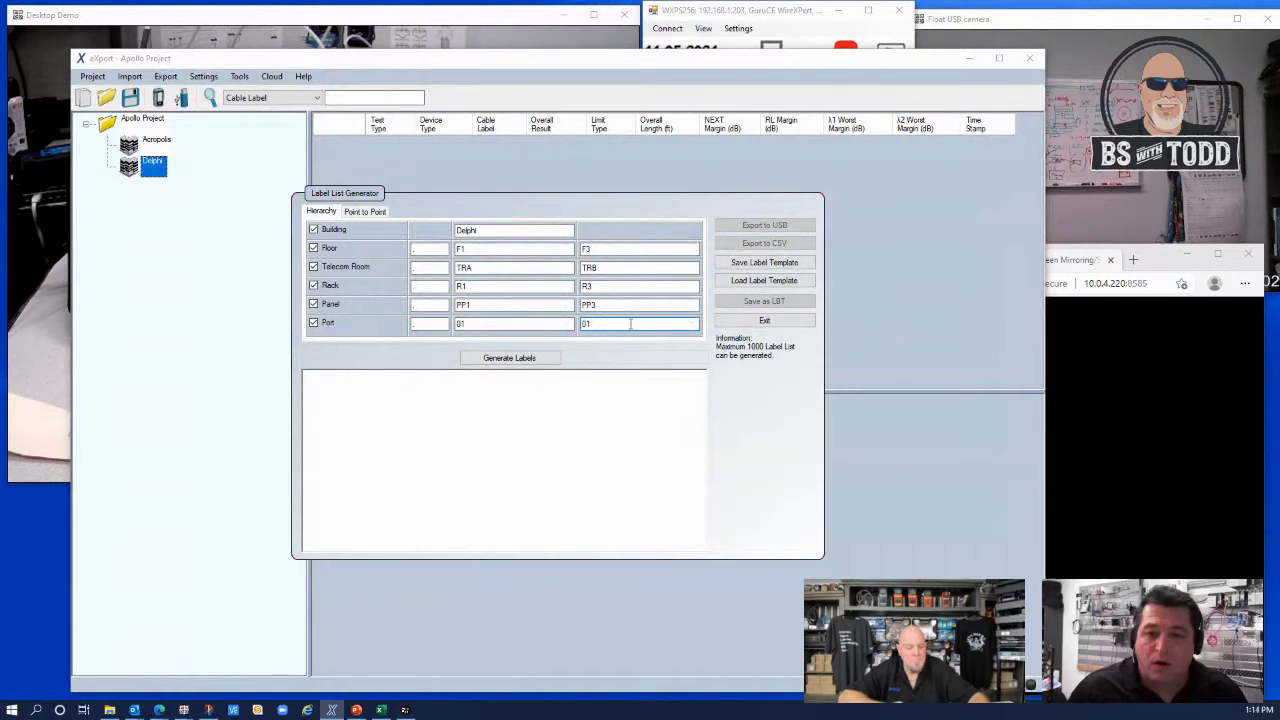
# Step: Change the end of the panel range to PP2 and the end of the port range to 24
pyautogui.click(625, 303)
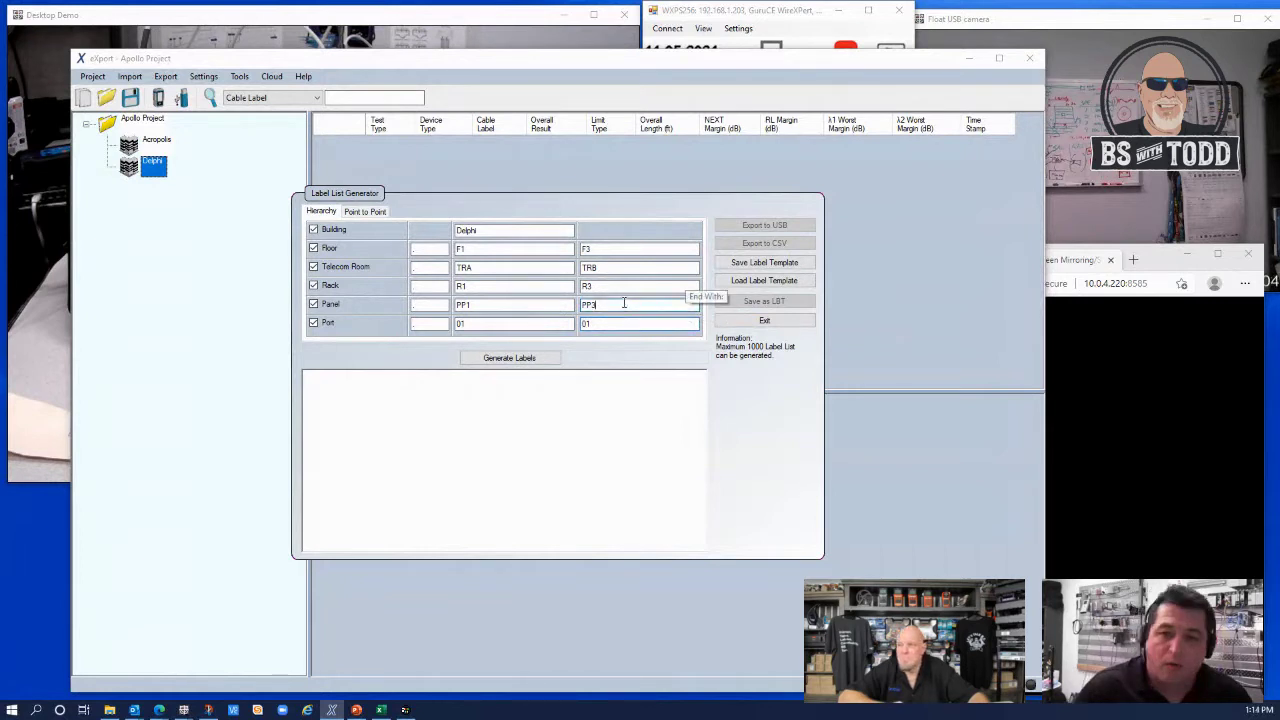
pyautogui.write('2')
pyautogui.press('BackSpace')
pyautogui.click(610, 324)
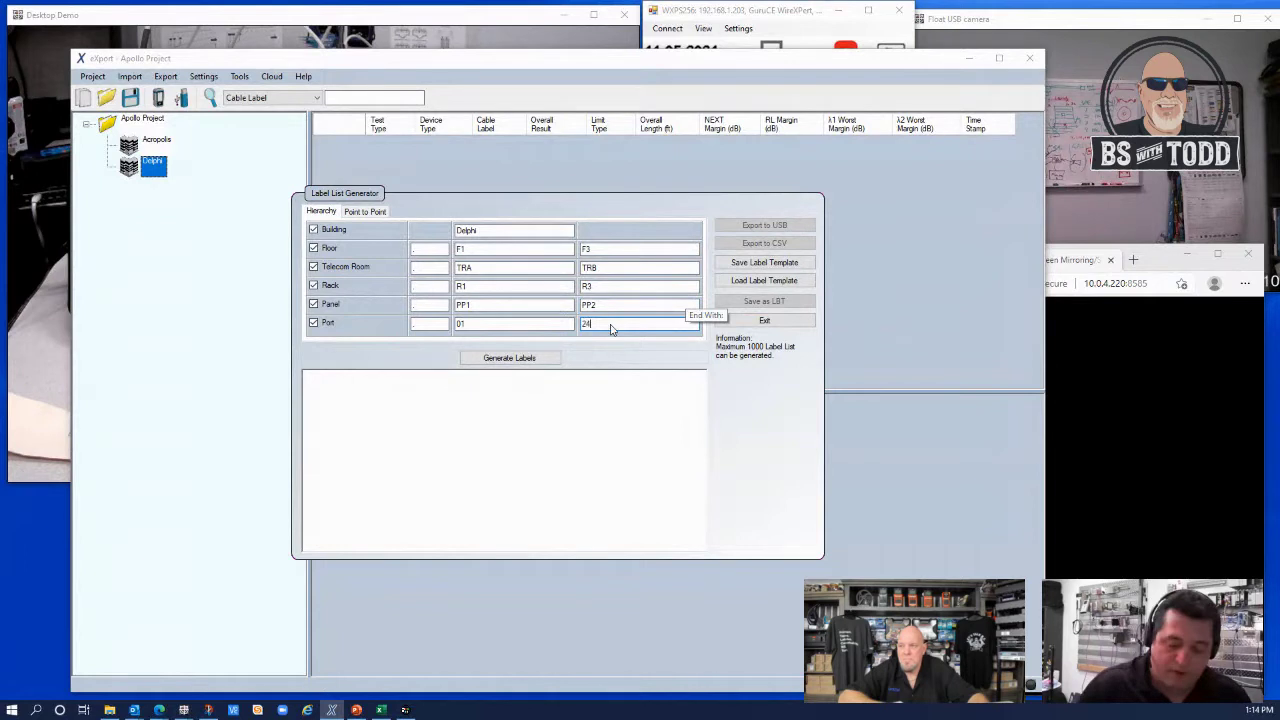
pyautogui.write('24')
# Step: Generate the label list, look through its floor F3 labels for racks R2 and R3, and exit the generator
pyautogui.click(579, 473)
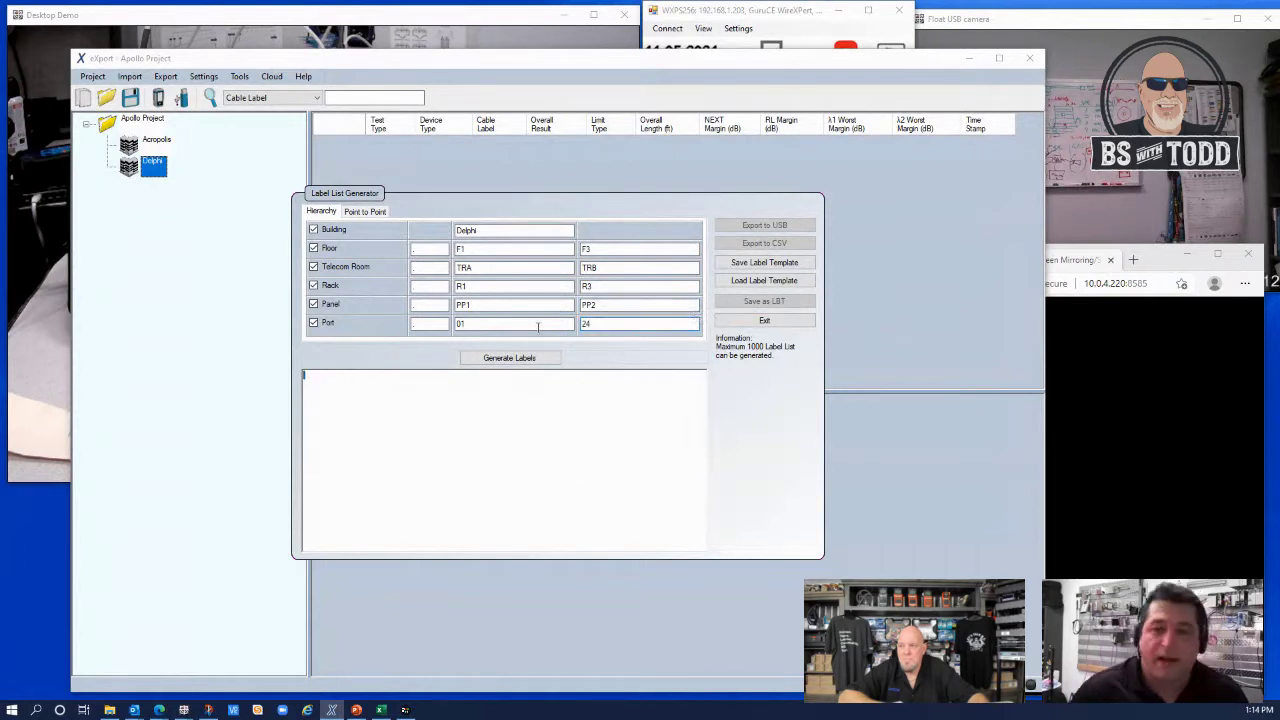
pyautogui.click(525, 360)
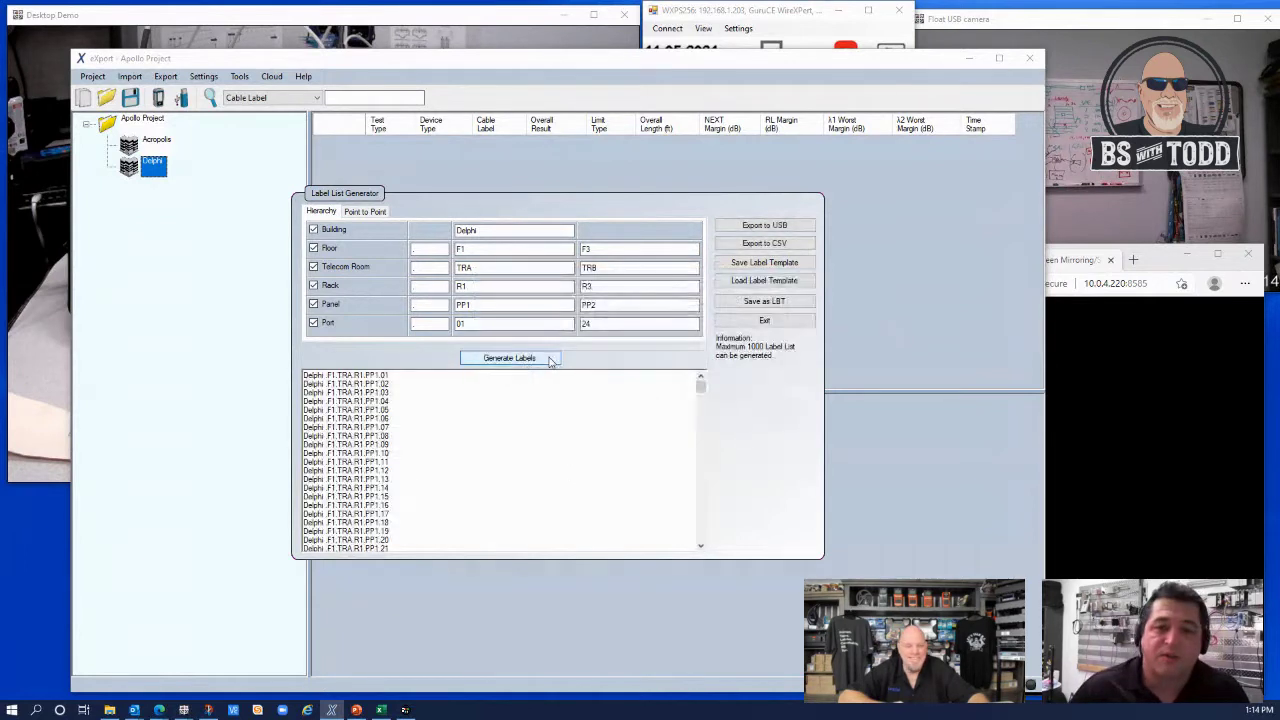
pyautogui.moveTo(702, 392); pyautogui.dragTo(702, 528)
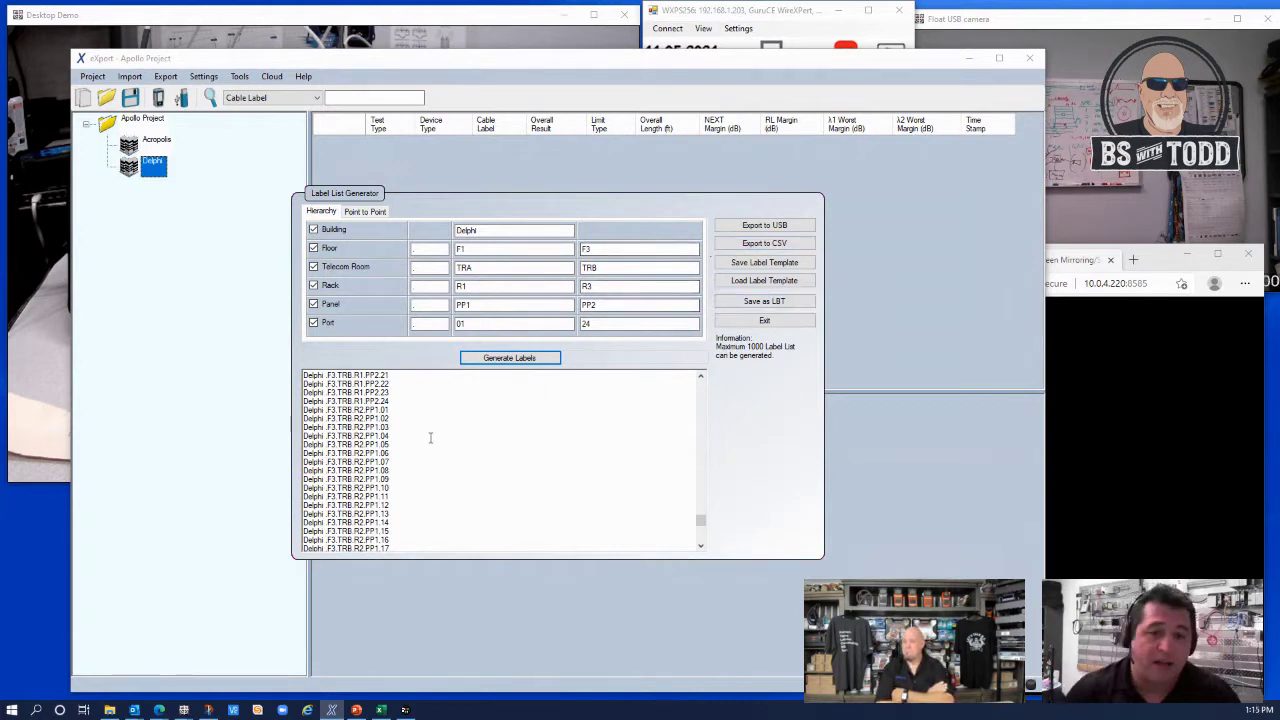
pyautogui.moveTo(366, 420); pyautogui.dragTo(398, 520)
pyautogui.scroll(-3, 402, 514)
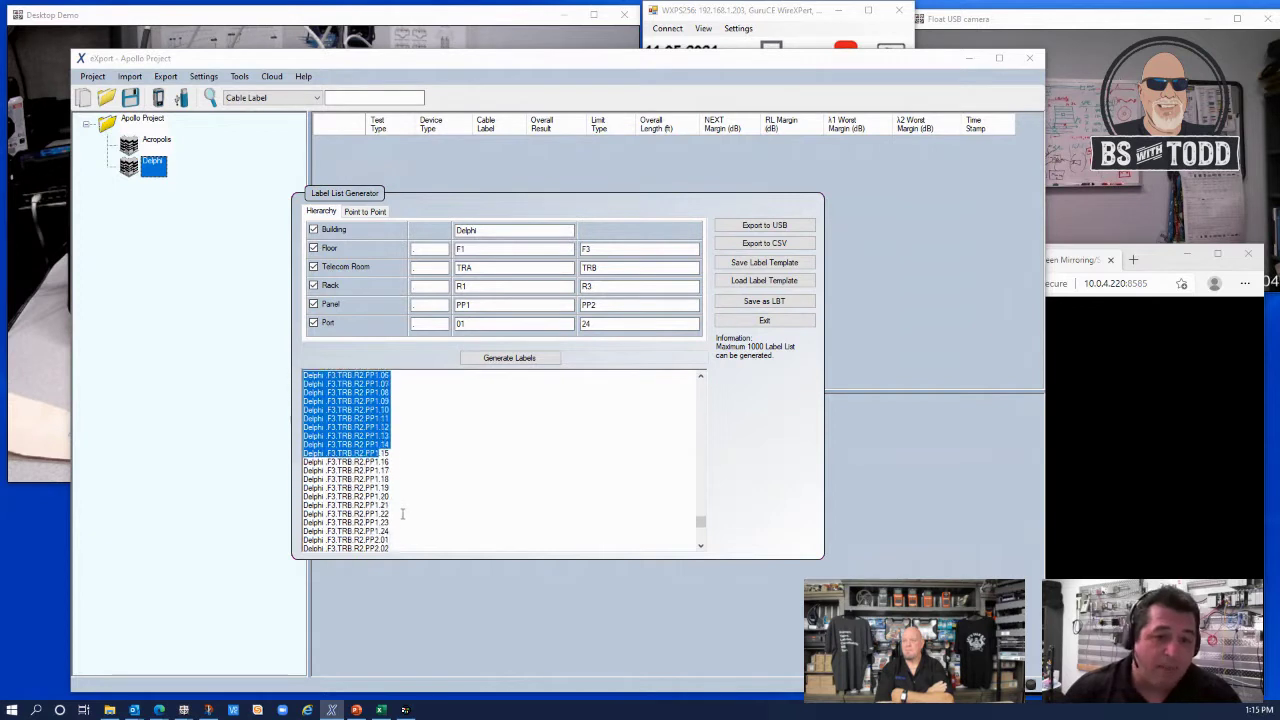
pyautogui.scroll(-15, 402, 514)
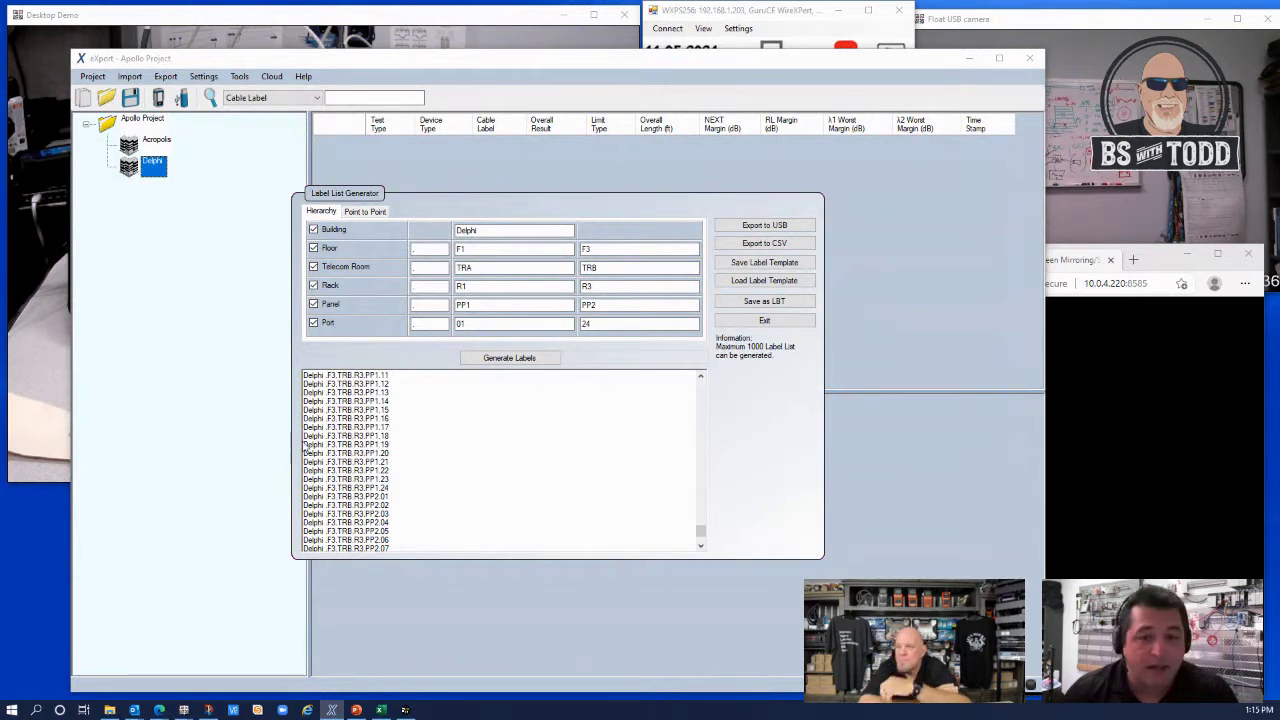
pyautogui.click(330, 444)
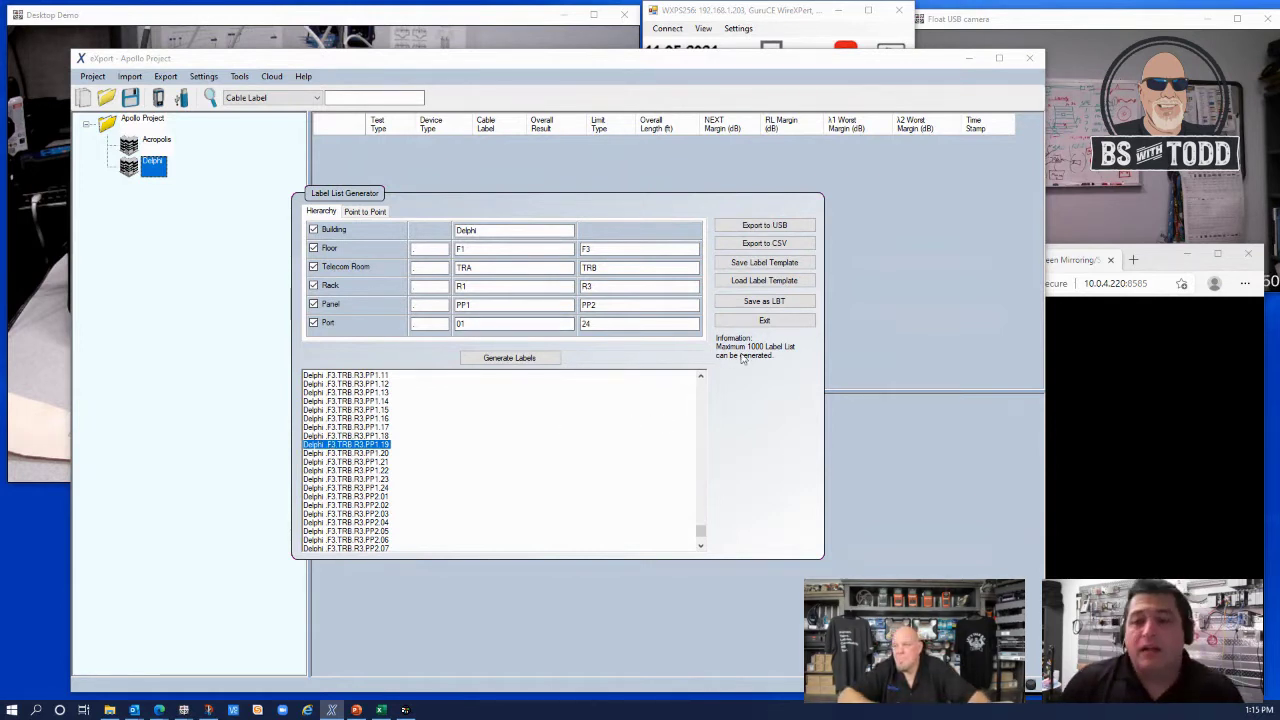
pyautogui.click(764, 321)
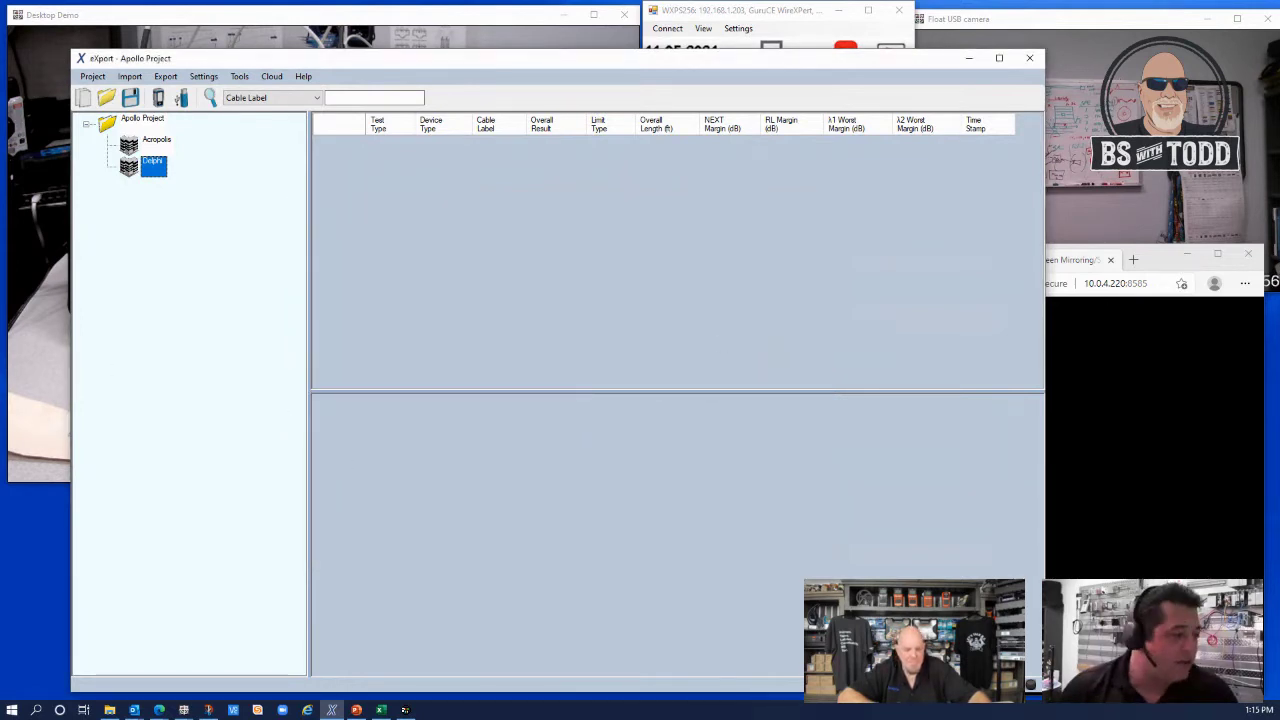
# Step: Switch to the Database file jan 12 workbook in Excel and examine its room, floor, patch panel, port and ID columns
pyautogui.hotkey('alt', 'Tab')
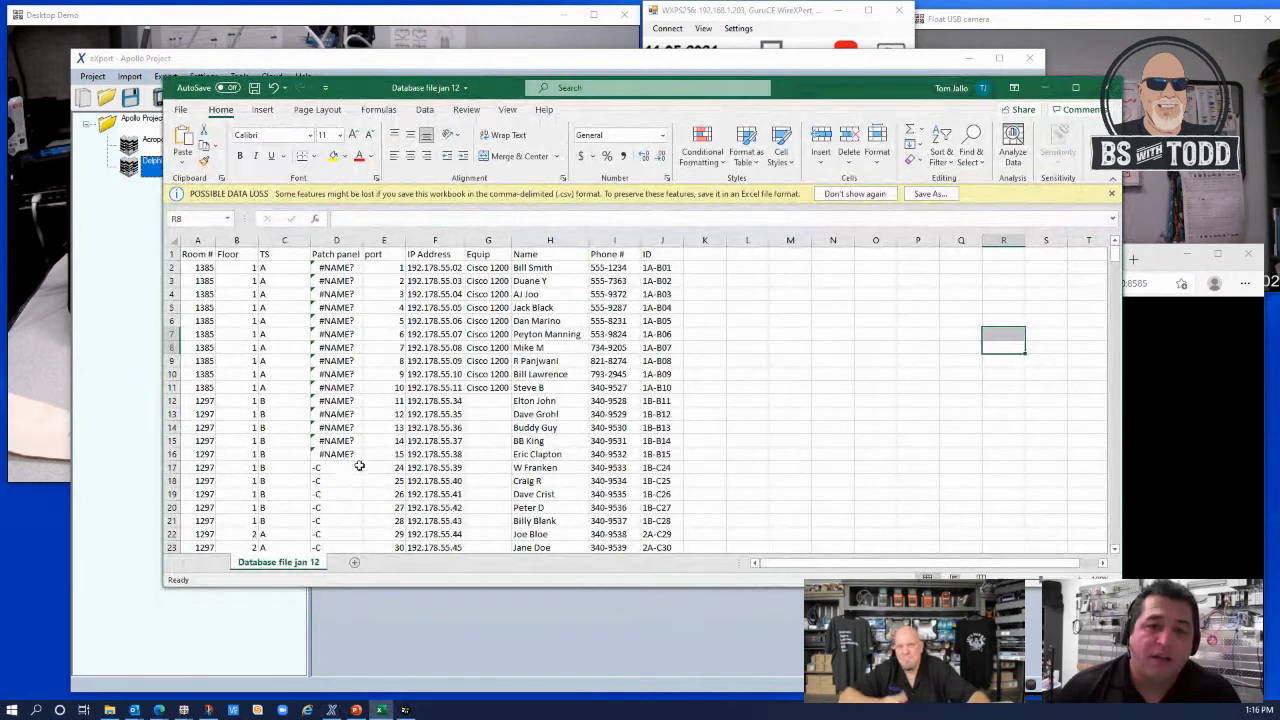
pyautogui.scroll(-2, 410, 438)
pyautogui.scroll(-2, 410, 438)
pyautogui.scroll(6, 410, 445)
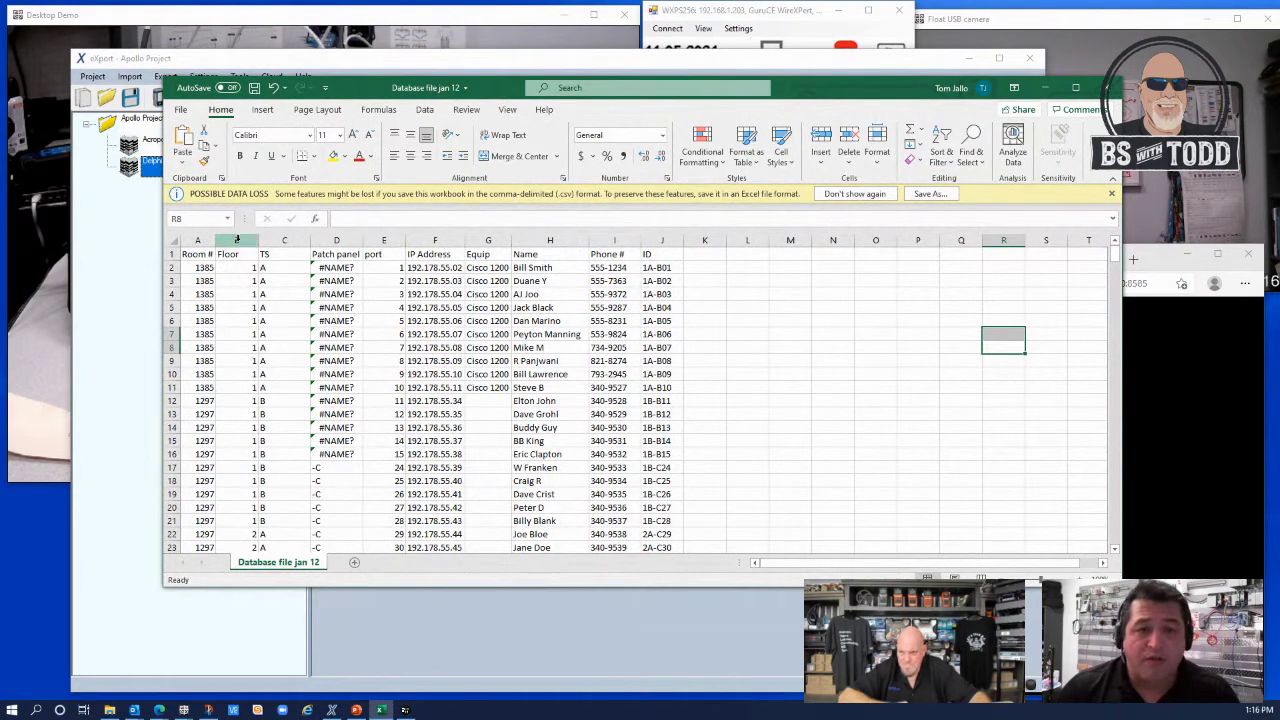
pyautogui.scroll(-2, 241, 290)
pyautogui.scroll(2, 320, 300)
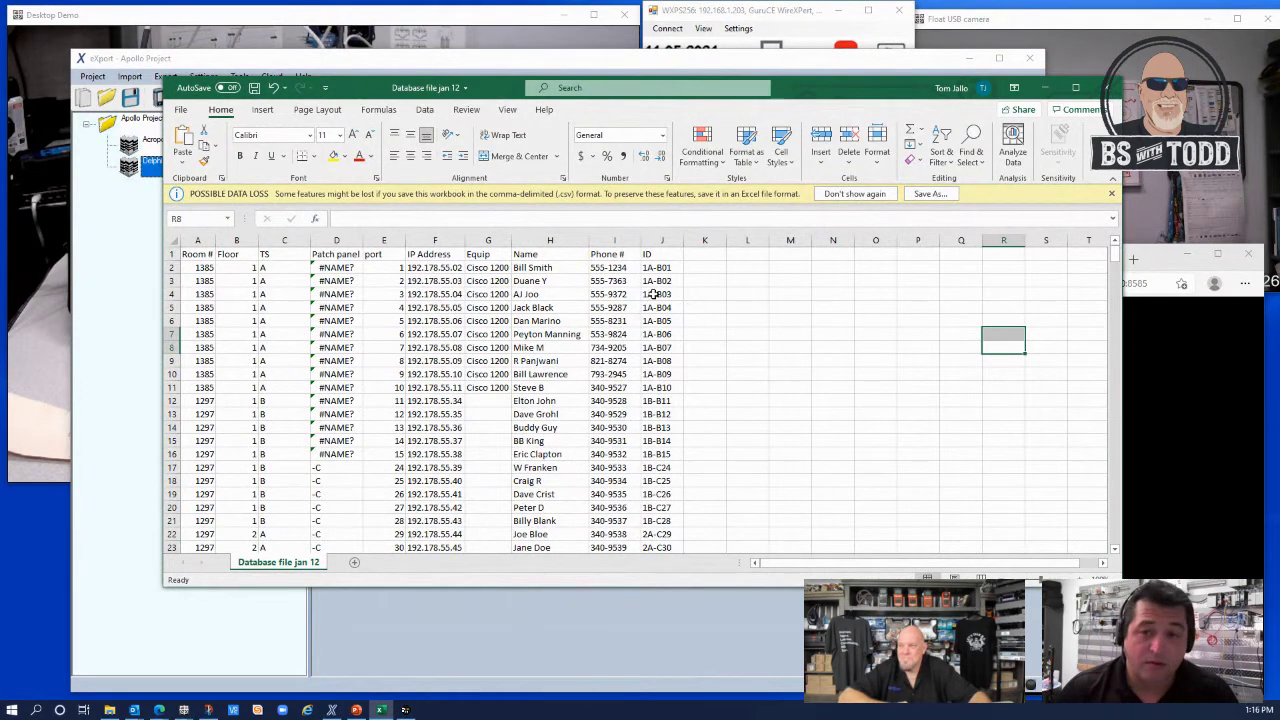
# Step: Copy the cable IDs in the workbook's ID column, from 1A-B01 in J2 down past row 300, without the header
pyautogui.click(660, 255)
pyautogui.click(657, 240)
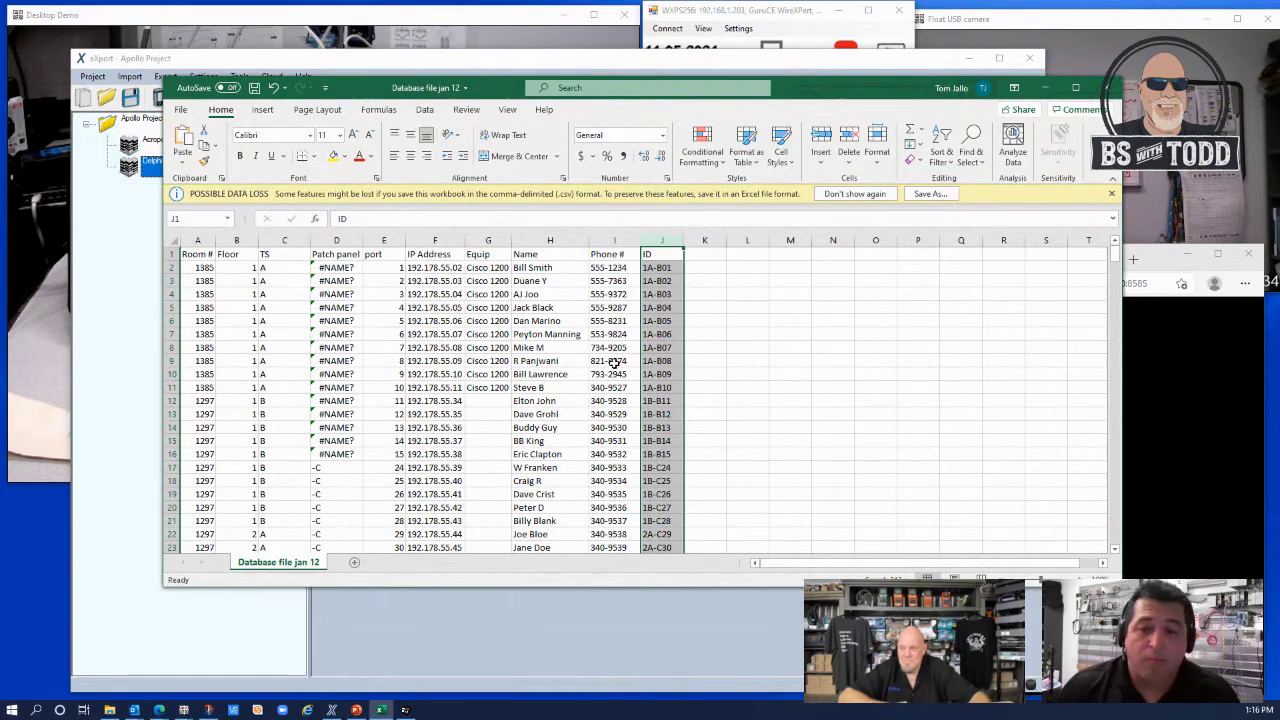
pyautogui.click(660, 347)
pyautogui.moveTo(660, 267); pyautogui.dragTo(651, 417)
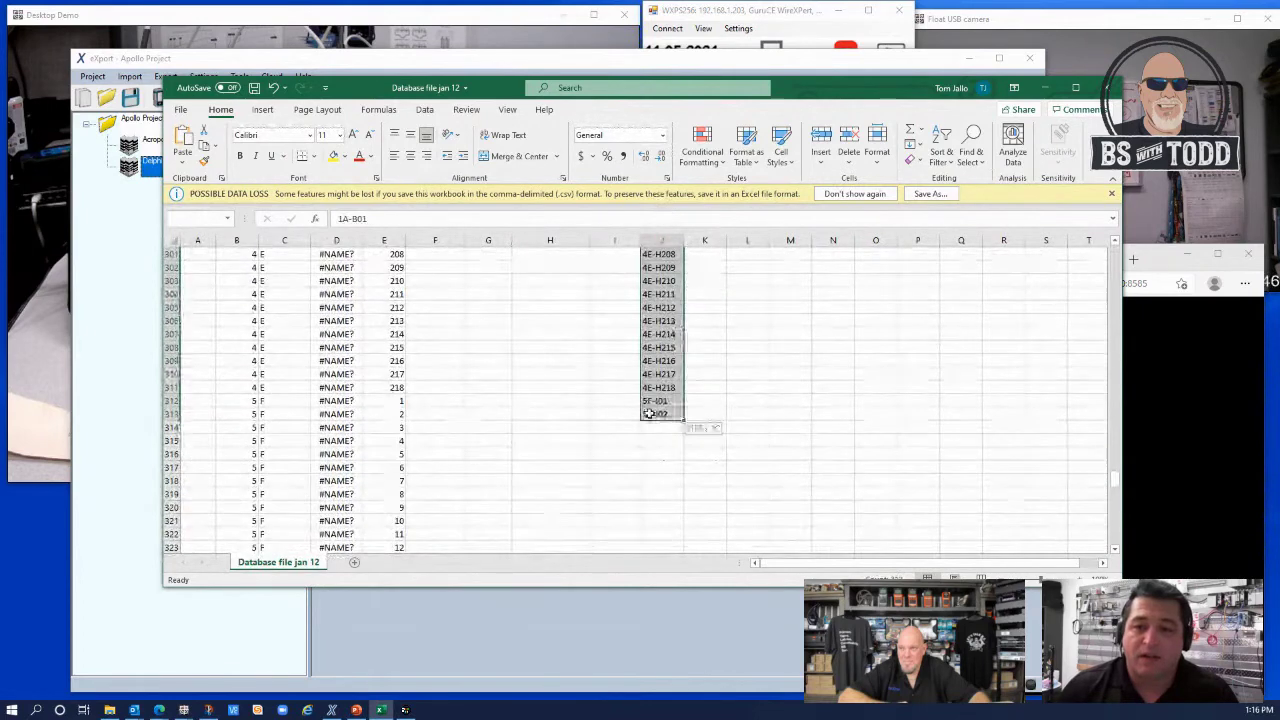
pyautogui.rightClick(650, 298)
pyautogui.click(667, 331)
pyautogui.scroll(8, 677, 370)
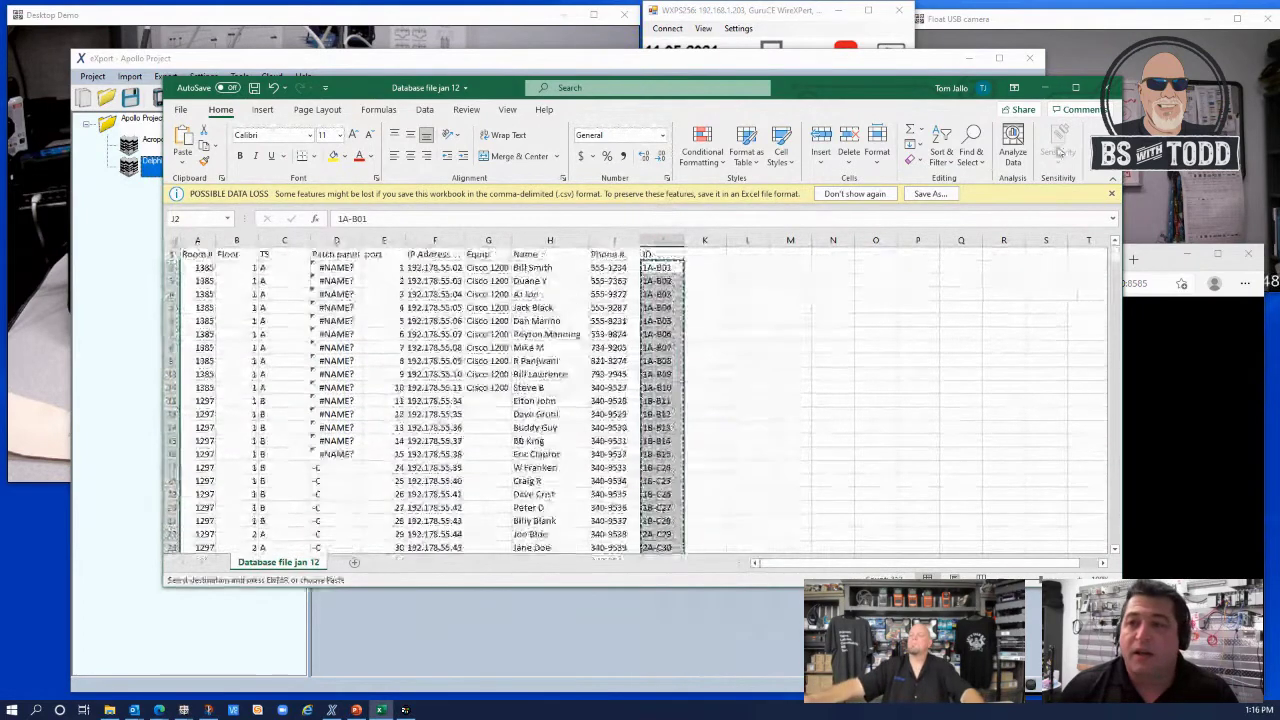
# Step: Switch back to eXport, open the Label List Generator, paste the copied IDs into its label list and look through them
pyautogui.click(1047, 87)
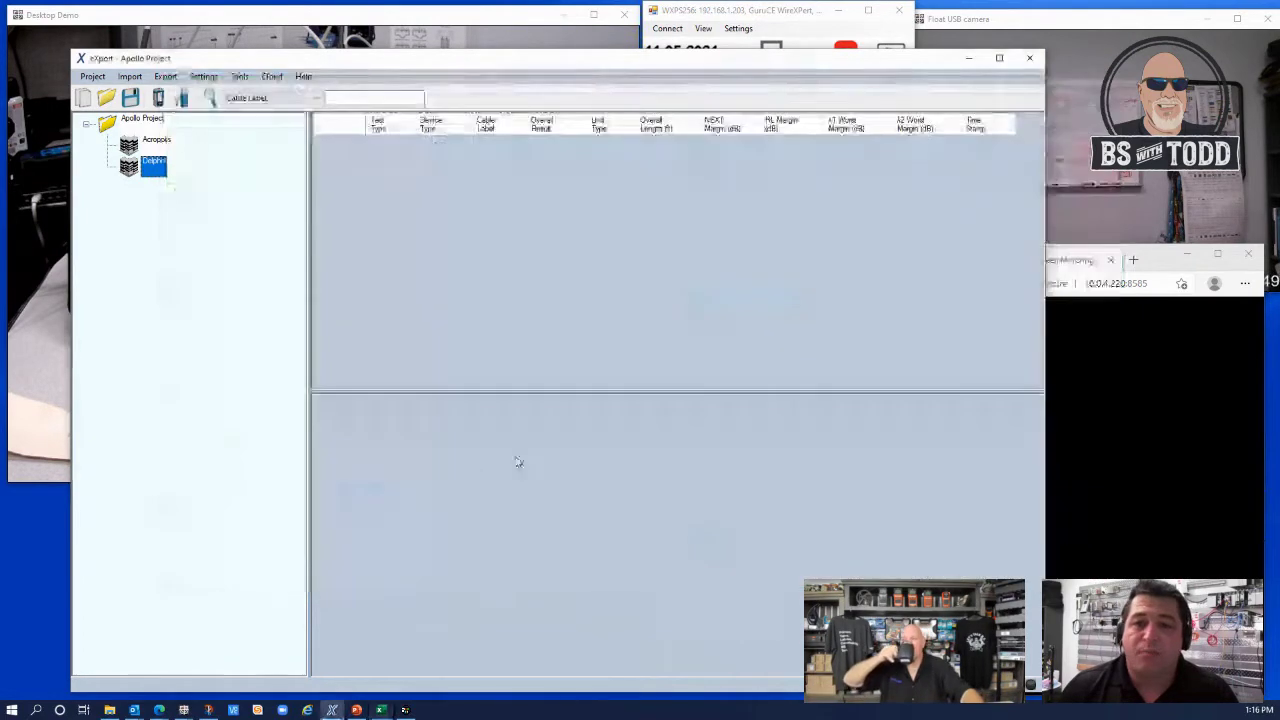
pyautogui.click(239, 76)
pyautogui.click(290, 106)
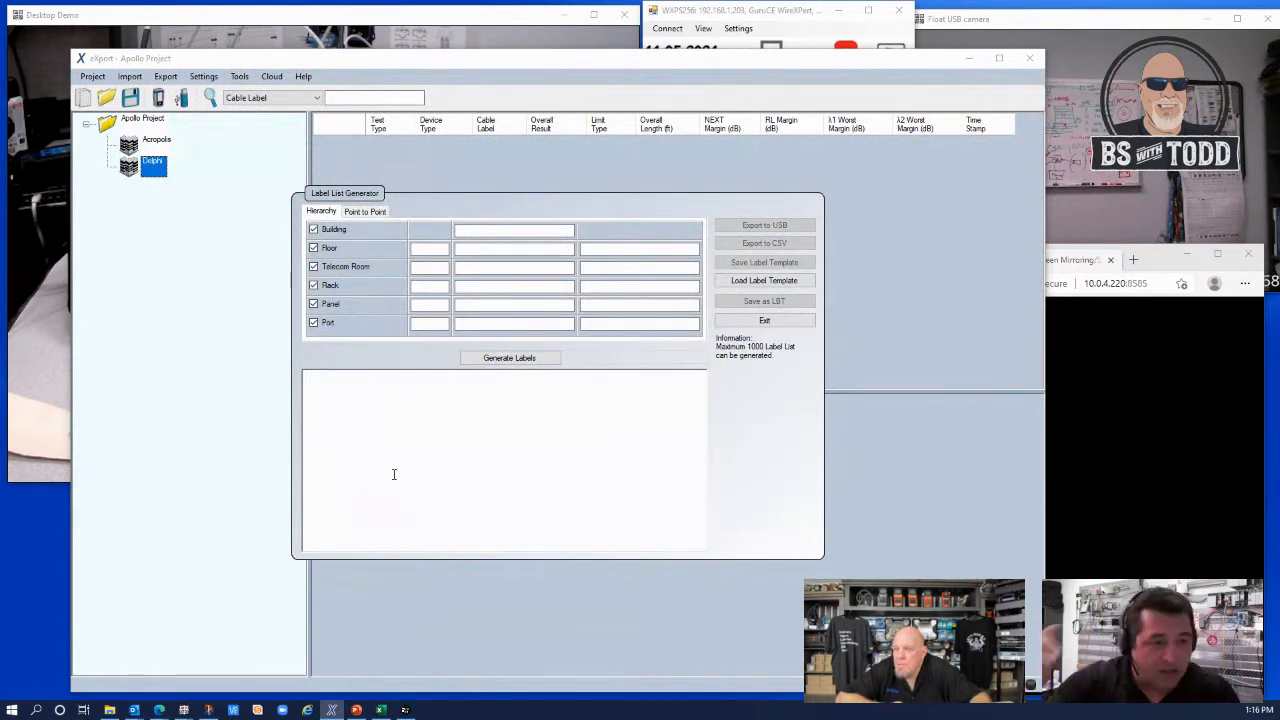
pyautogui.click(462, 448)
pyautogui.scroll(20, 560, 455)
pyautogui.scroll(20, 560, 473)
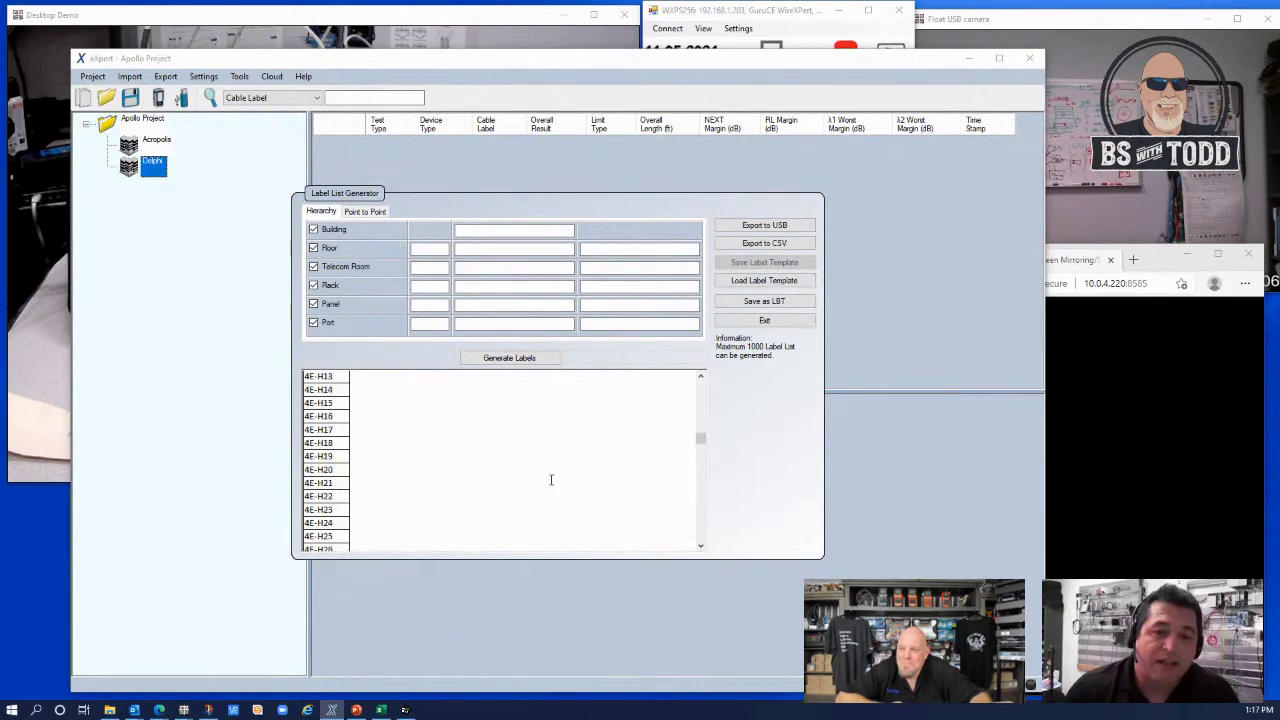
pyautogui.scroll(20, 550, 480)
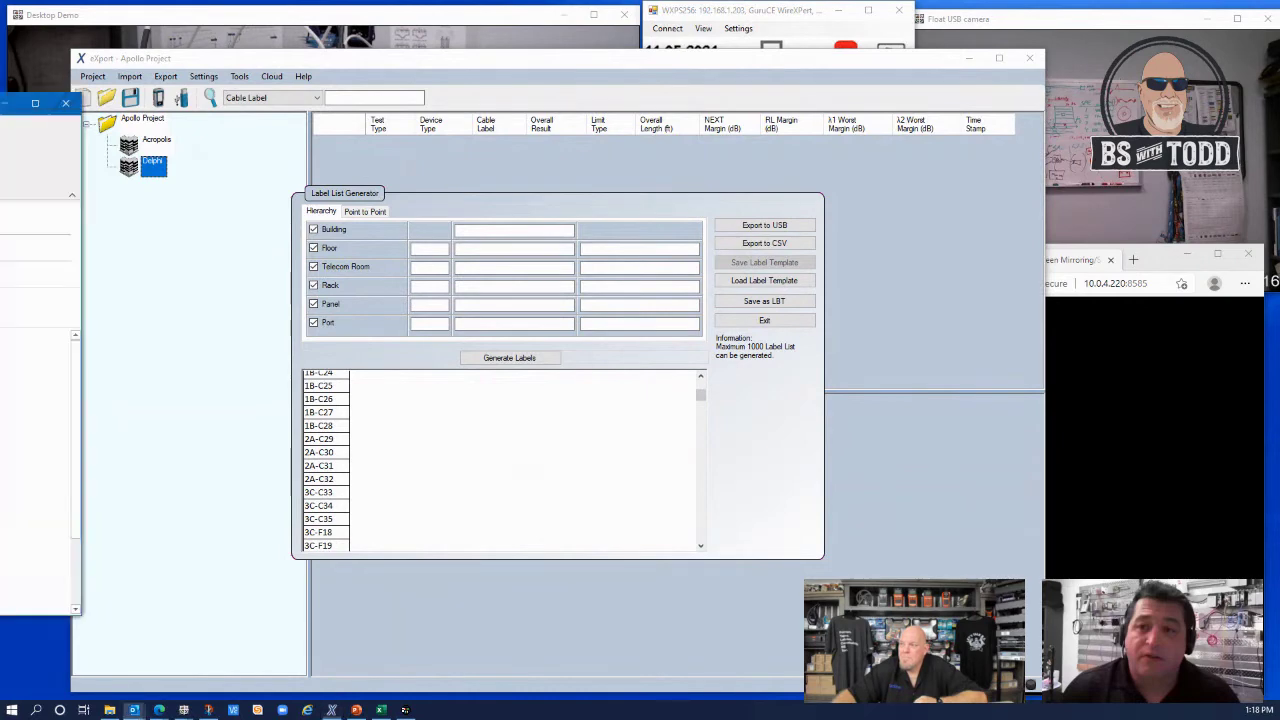
# Step: Switch to the Outlook message "Labels for the Delphi Project" with Database file jan 12.csv attached and send it
pyautogui.hotkey('alt', 'Tab')
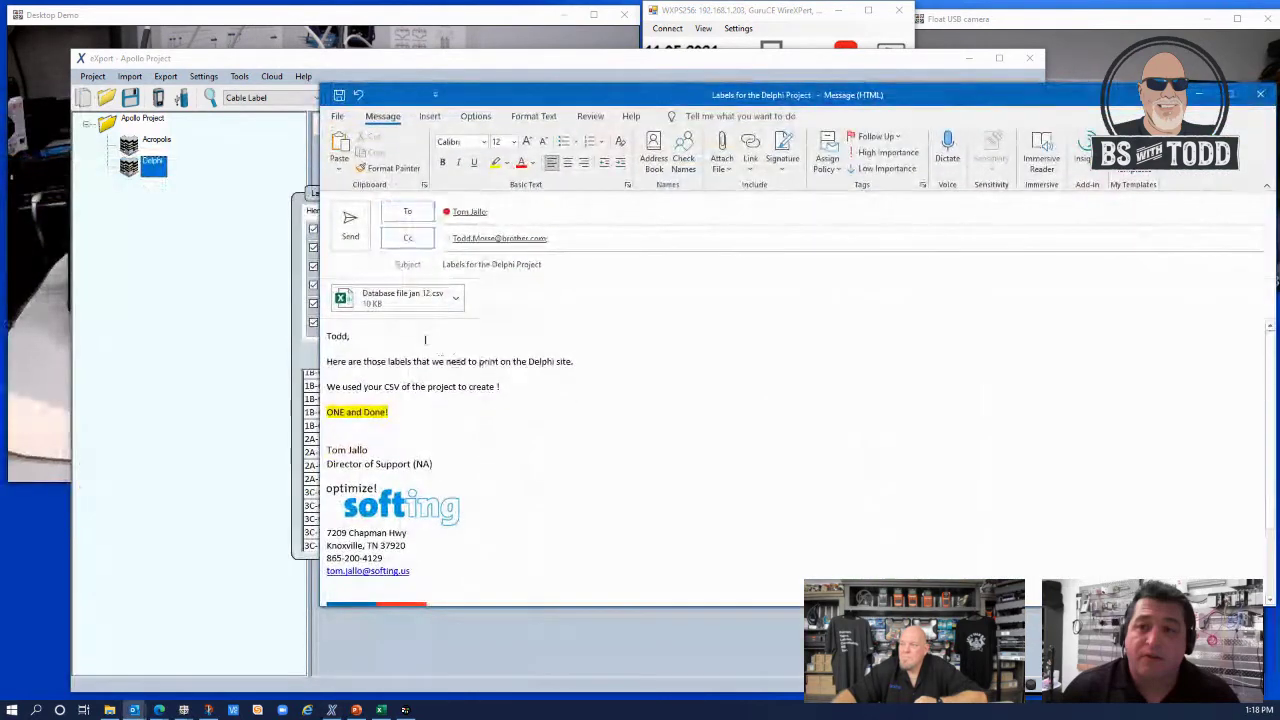
pyautogui.click(352, 244)
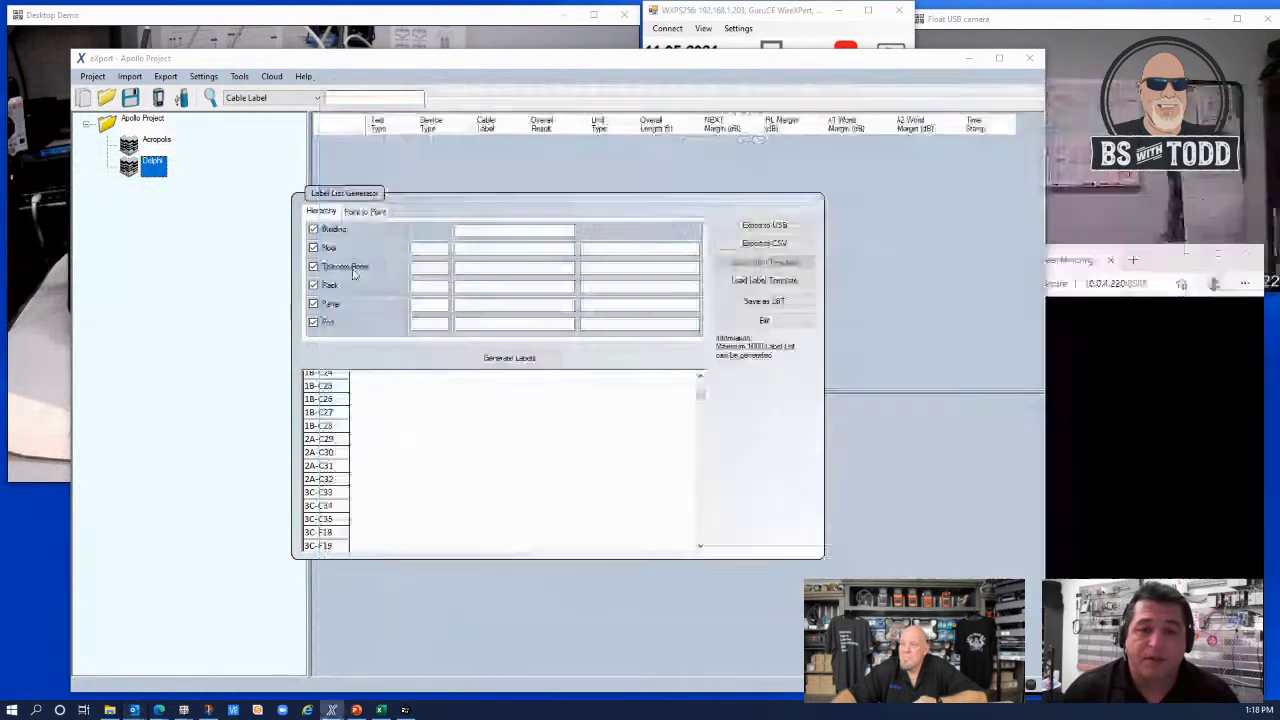
# Step: Exit the Label List Generator and minimize the eXport window to uncover the tester and camera windows
pyautogui.click(1068, 460)
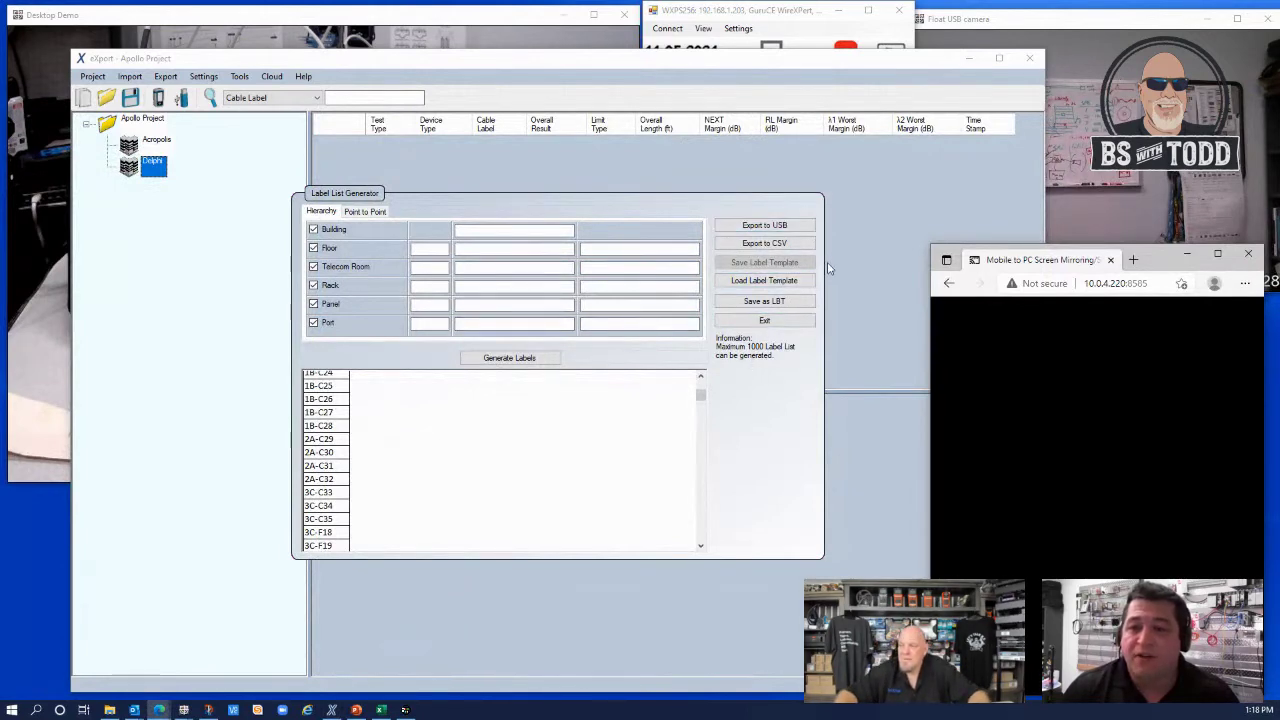
pyautogui.click(764, 320)
pyautogui.click(969, 59)
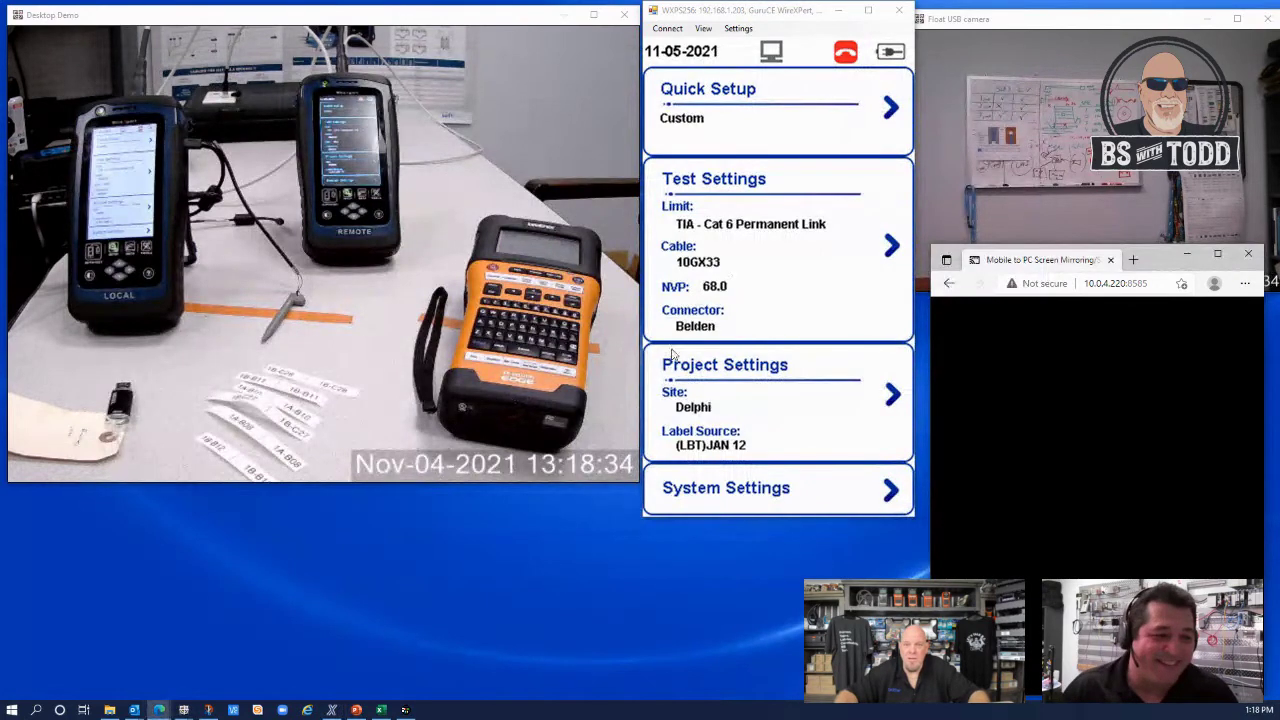
# Step: Reload the phone screen mirroring page at 10.0.4.220:8585 in the browser
pyautogui.click(1155, 286)
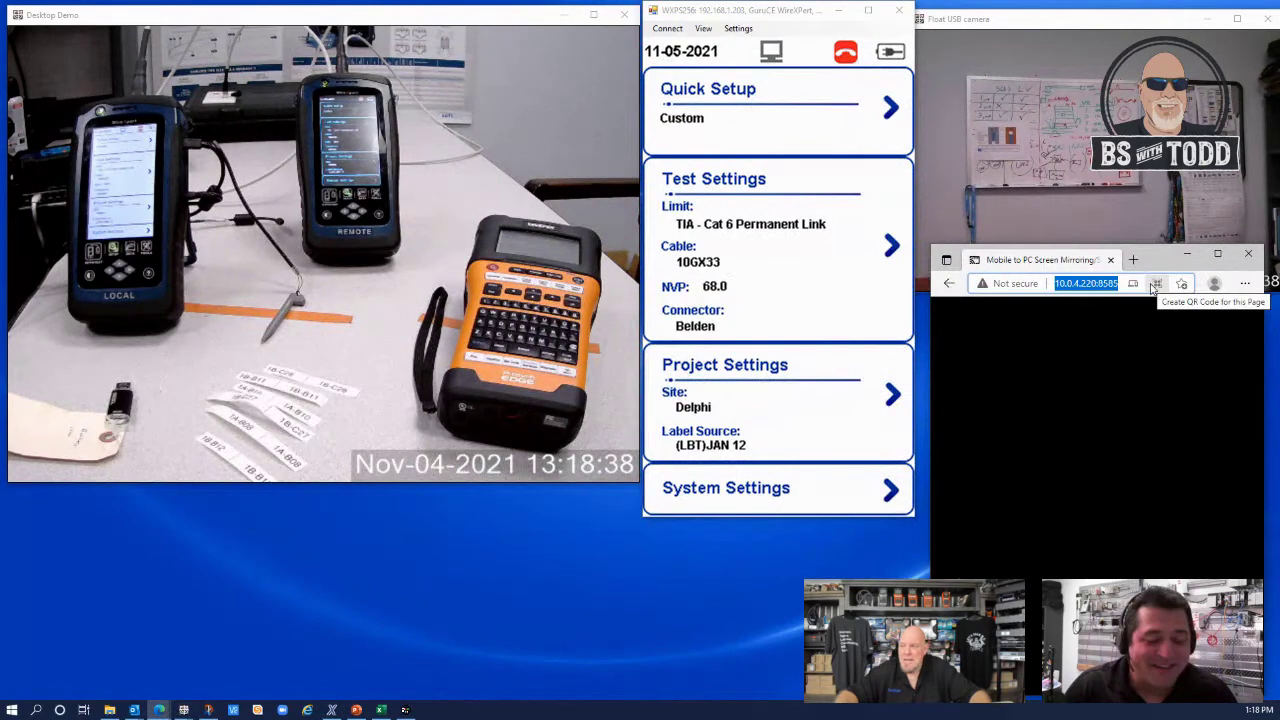
pyautogui.press('Return')
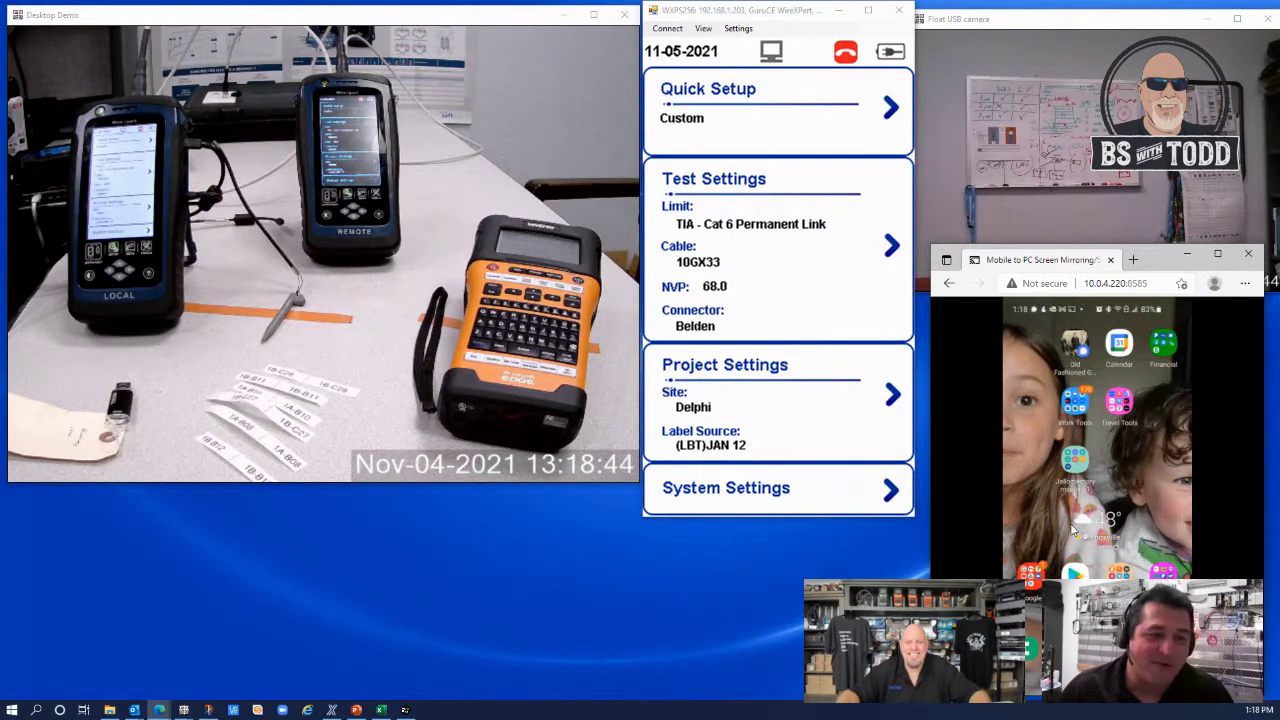
pyautogui.moveTo(1074, 529)
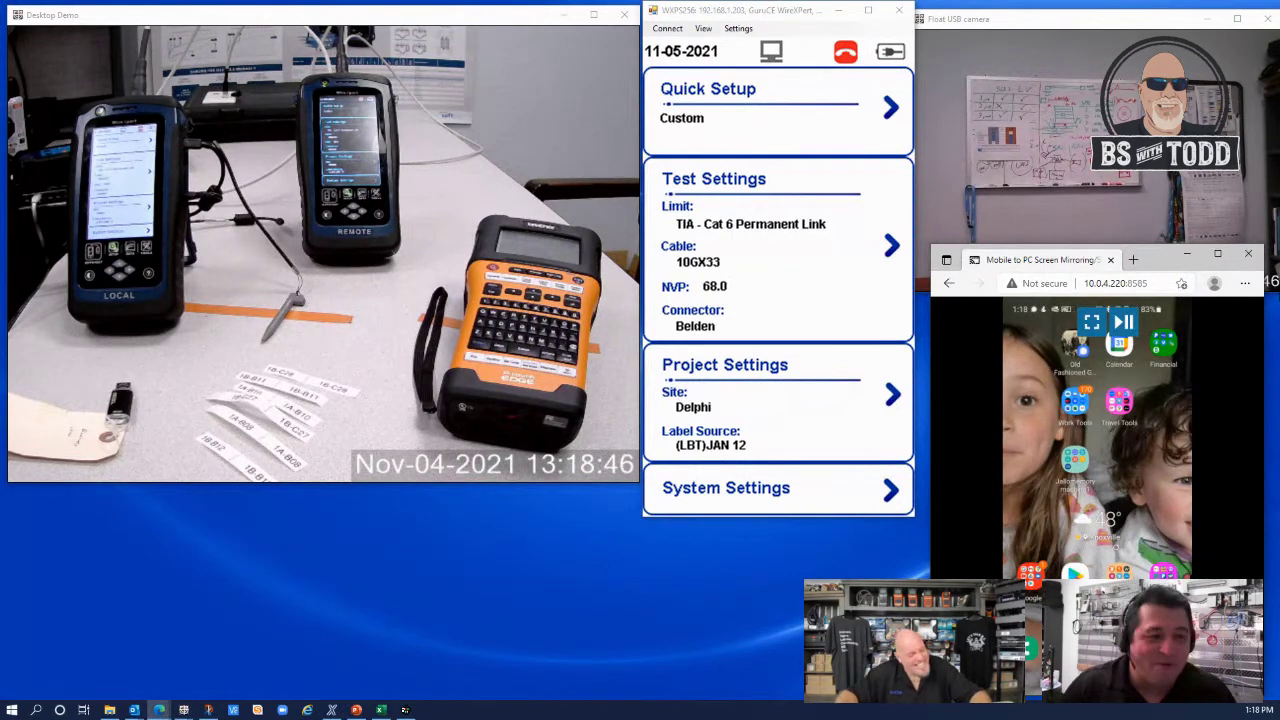